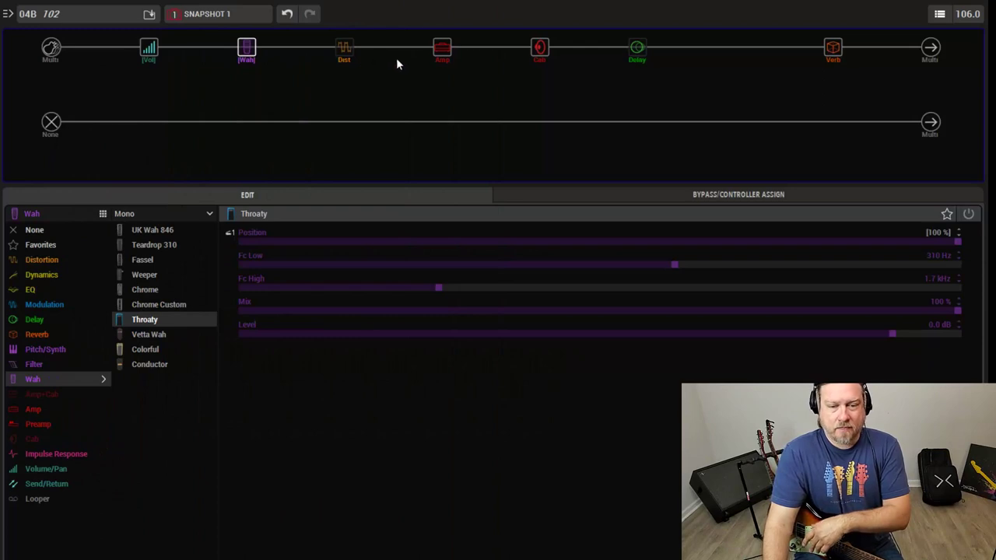
Step: Show the US Princess amp's settings: Drive 2.7, Bass 2.5, Mid 7.0, Treble 6.5, Master 10.0
left_click(443, 56)
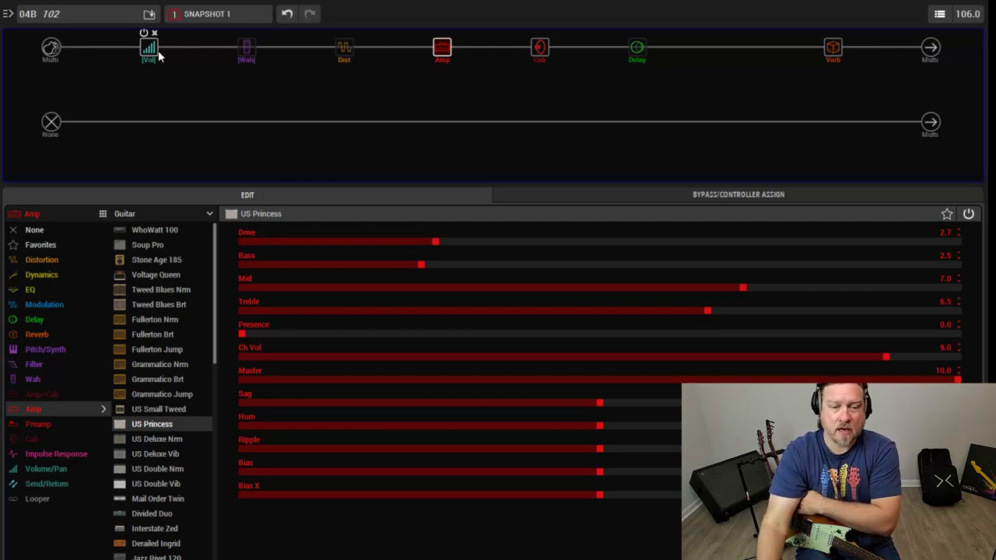
Step: Move the Volume block after Verb, then back to the first slot ahead of Wah
left_click_drag(151, 49, 833, 50)
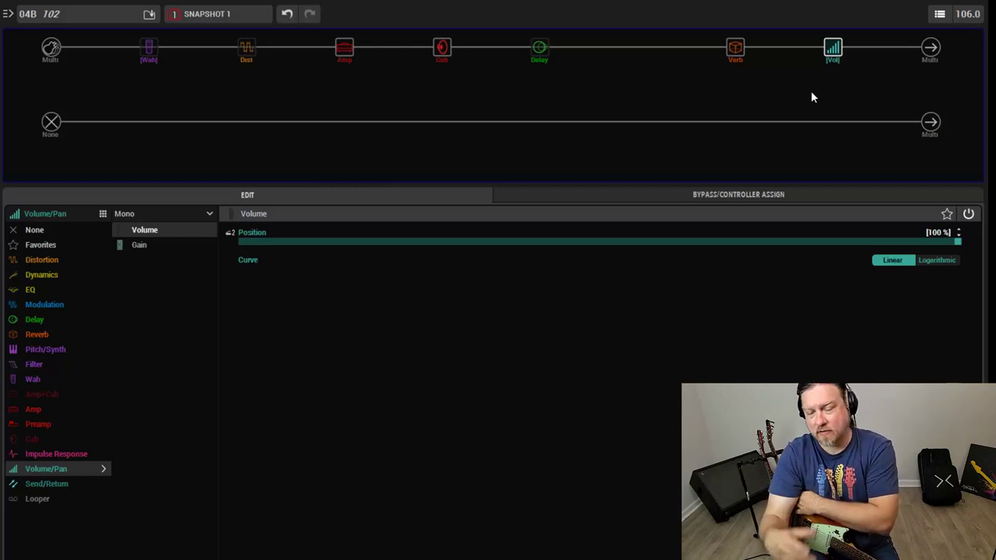
left_click_drag(833, 48, 146, 54)
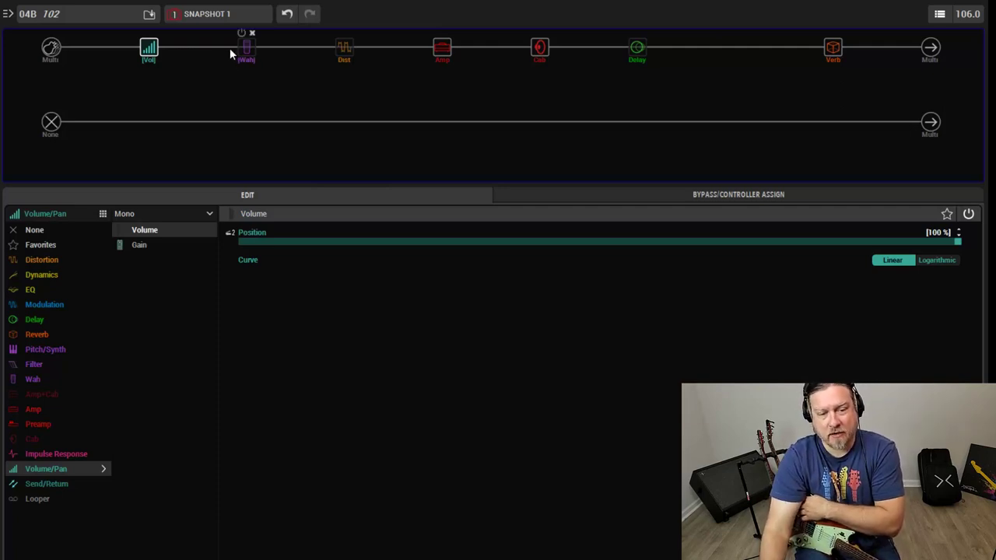
Step: Show the Wah block's Throaty settings: Fc Low 310 Hz, Fc High 1.7 kHz, Mix 100%
left_click(247, 52)
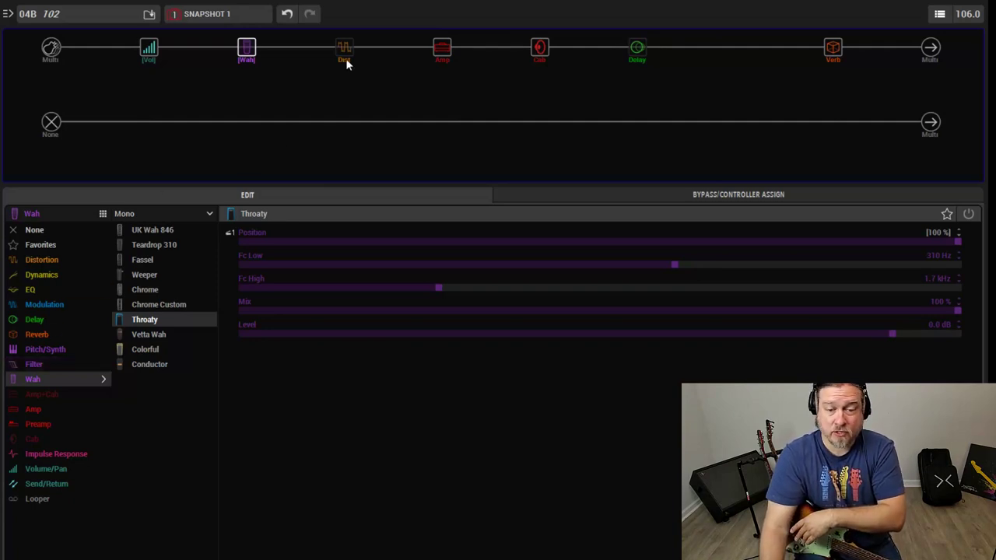
Step: Show the Dist block's Scream 808 settings: Gain 5.2, Tone 6.5, Level 6.7
left_click(345, 85)
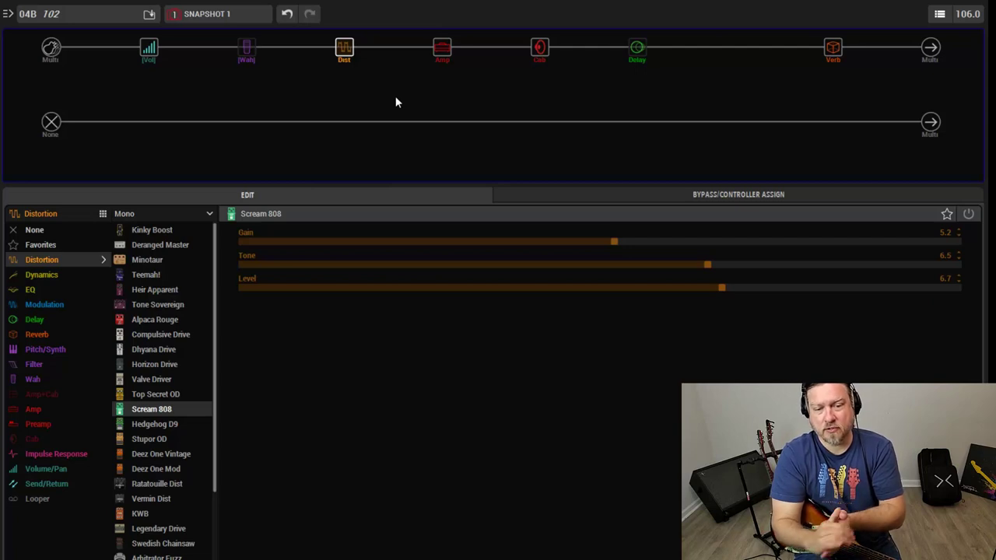
mouse_move(339, 55)
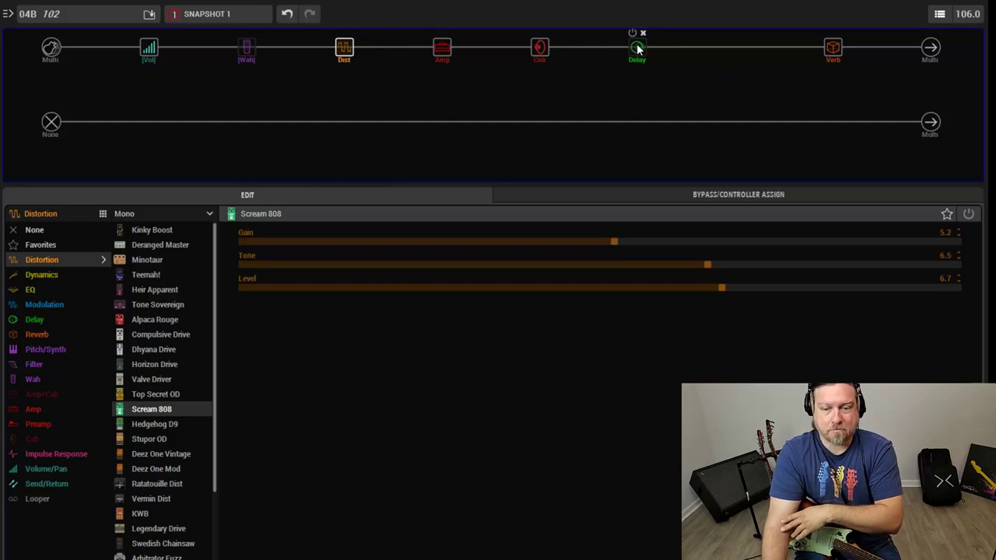
Step: Shift the Elephant Man Delay block, then return it after the Cab, before Verb
left_click_drag(638, 50, 691, 49)
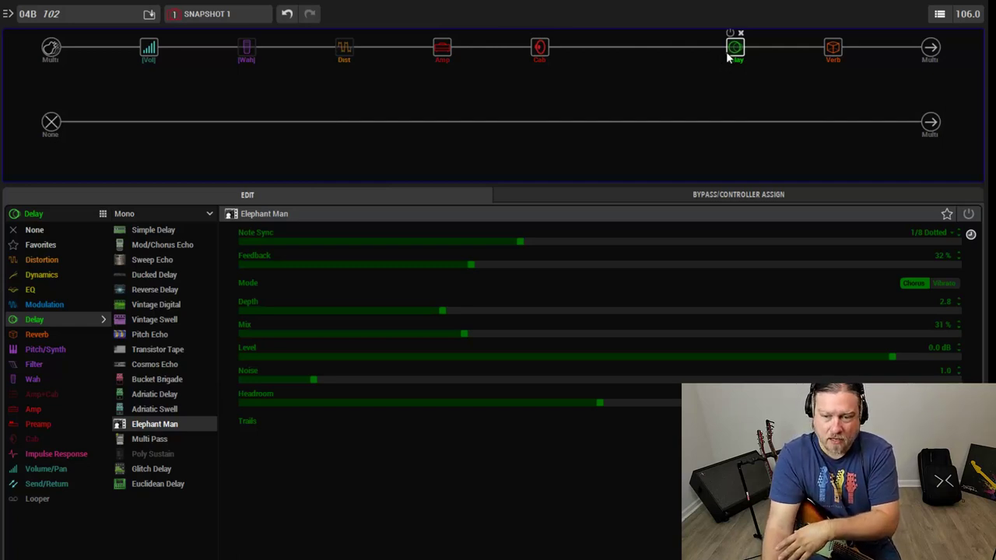
left_click_drag(740, 48, 643, 50)
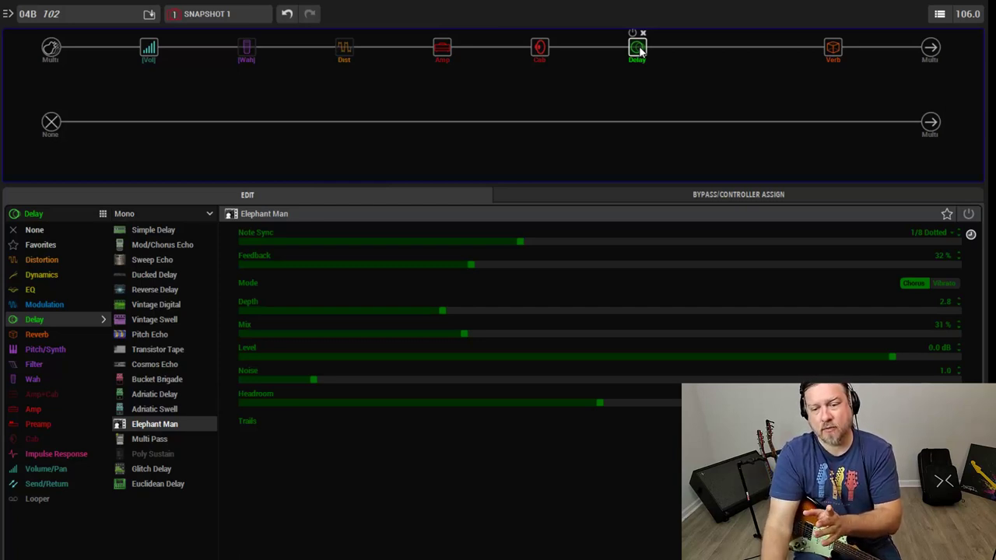
Step: Try the Delay block between Dist and Amp, then move it back after the Cab
left_click_drag(640, 50, 441, 50)
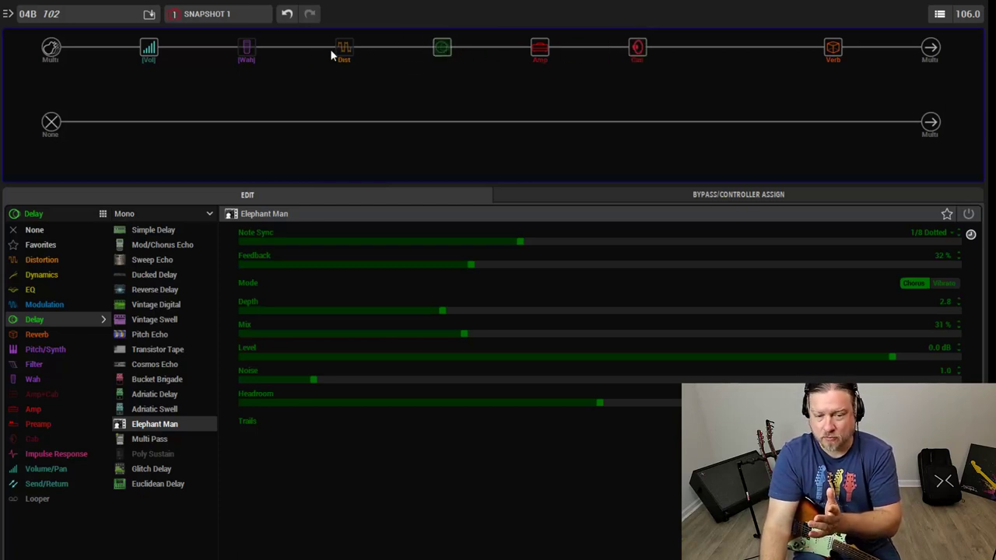
mouse_move(347, 56)
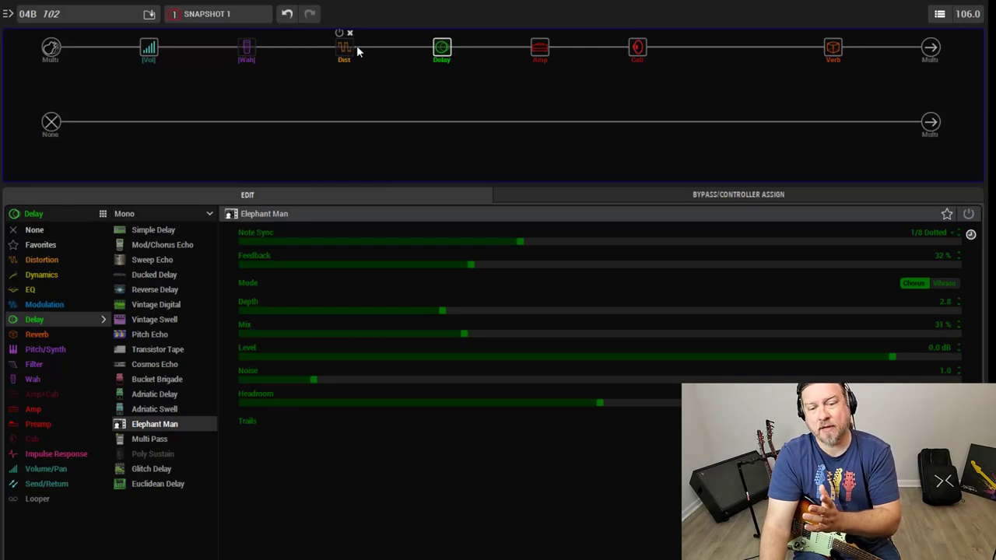
mouse_move(451, 49)
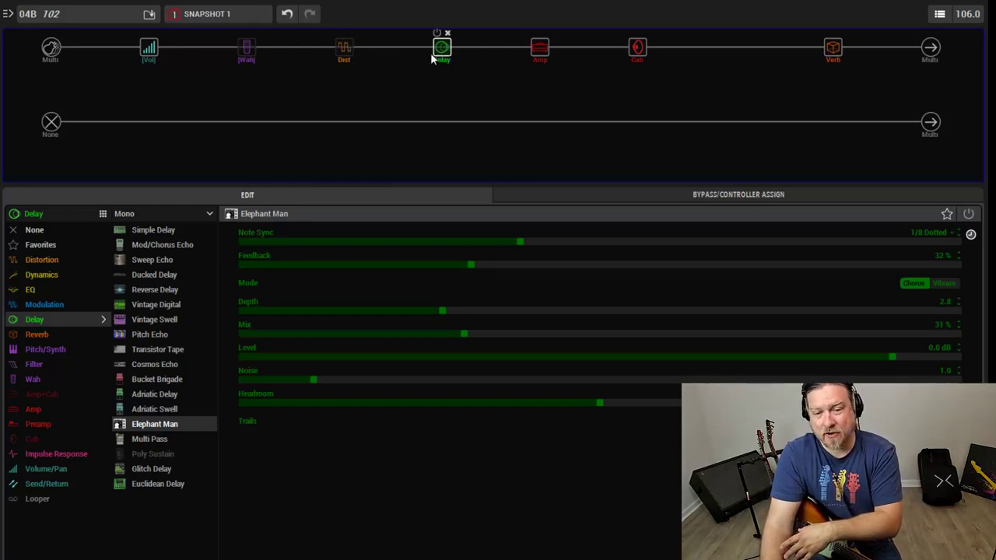
left_click_drag(445, 45, 659, 48)
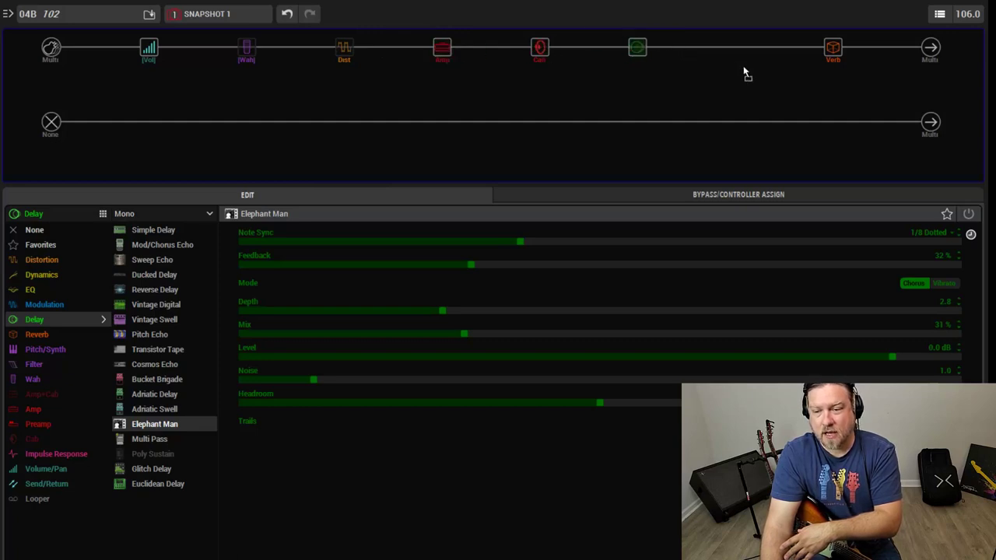
Step: Show the Verb block's Room settings: Decay 4.0, Predelay 11 ms, Mix 38%
left_click(832, 51)
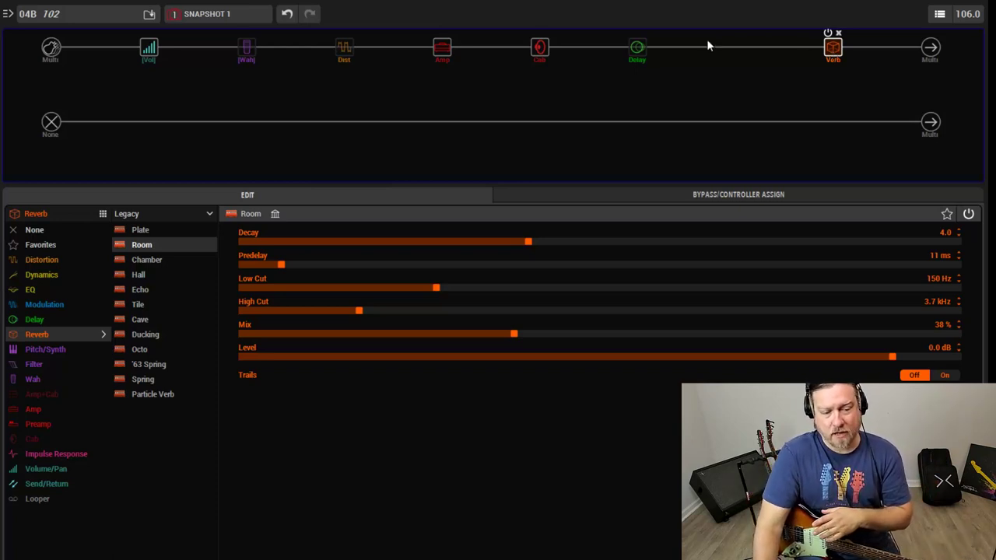
left_click(52, 272)
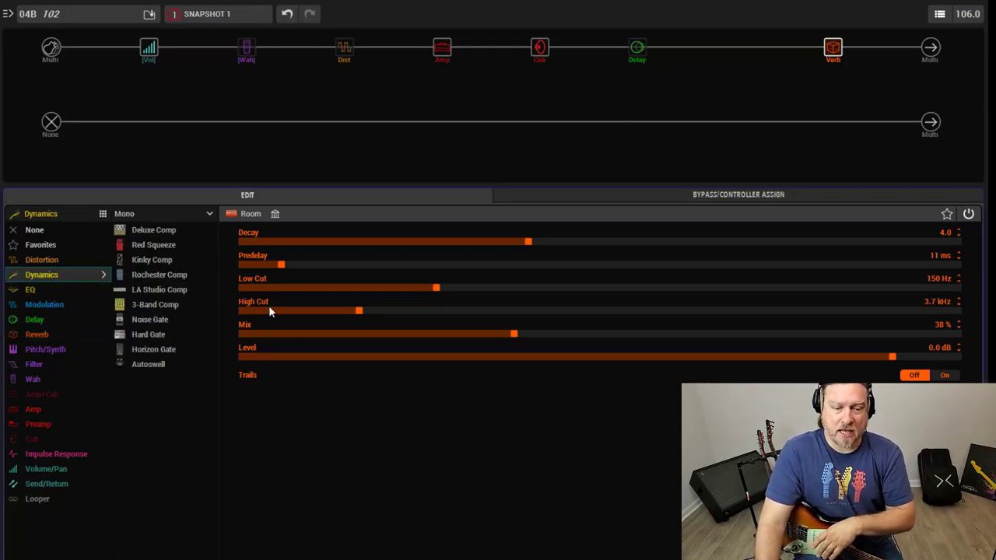
mouse_move(148, 51)
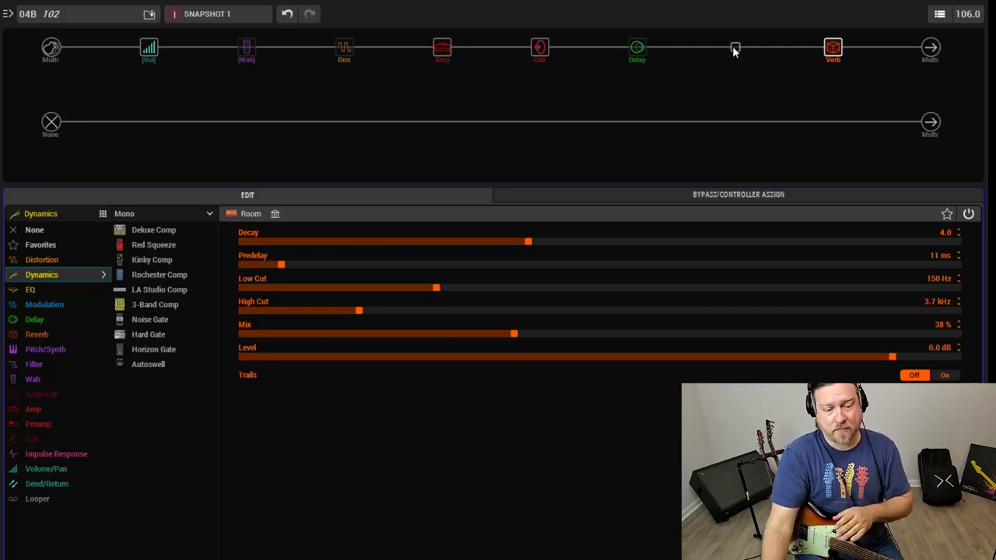
Step: Replace the reverb with the Cali Q Graphic EQ, then undo to restore the Room reverb
left_click(35, 289)
left_click(159, 321)
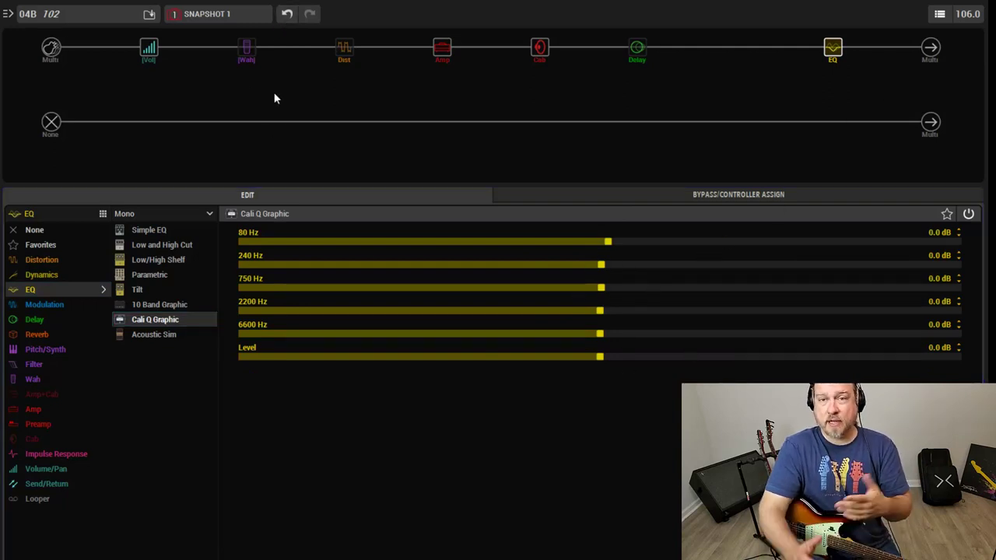
key("ctrl+z")
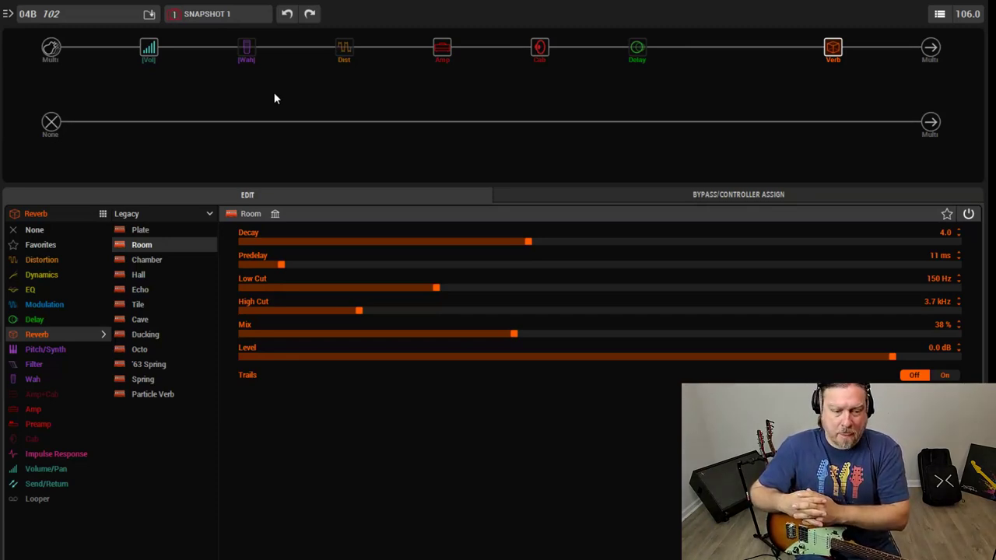
Step: List the Dynamics compressor and gate models in the model browser
left_click(58, 276)
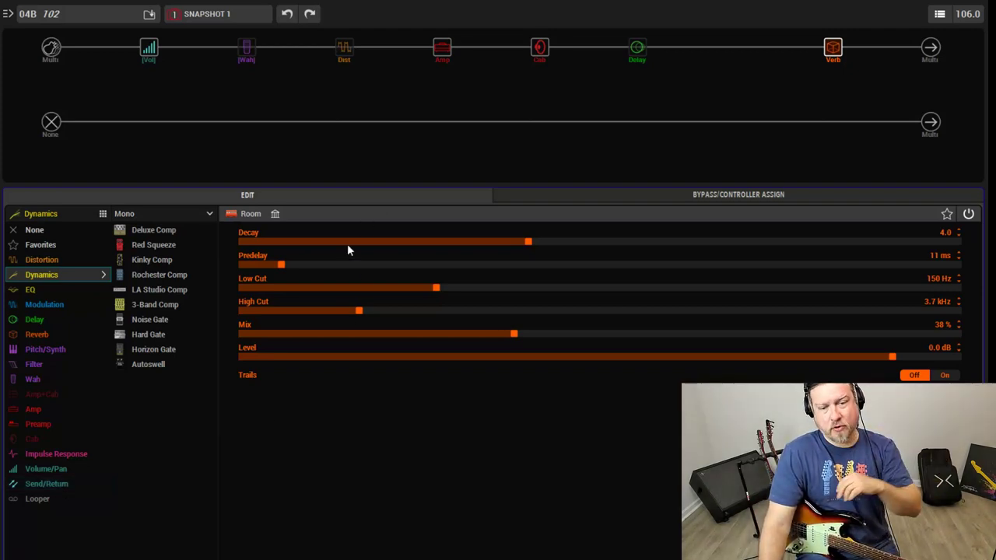
Step: Move the Scream 808 Dist block down onto a parallel path splitting after Wah
left_click(345, 48)
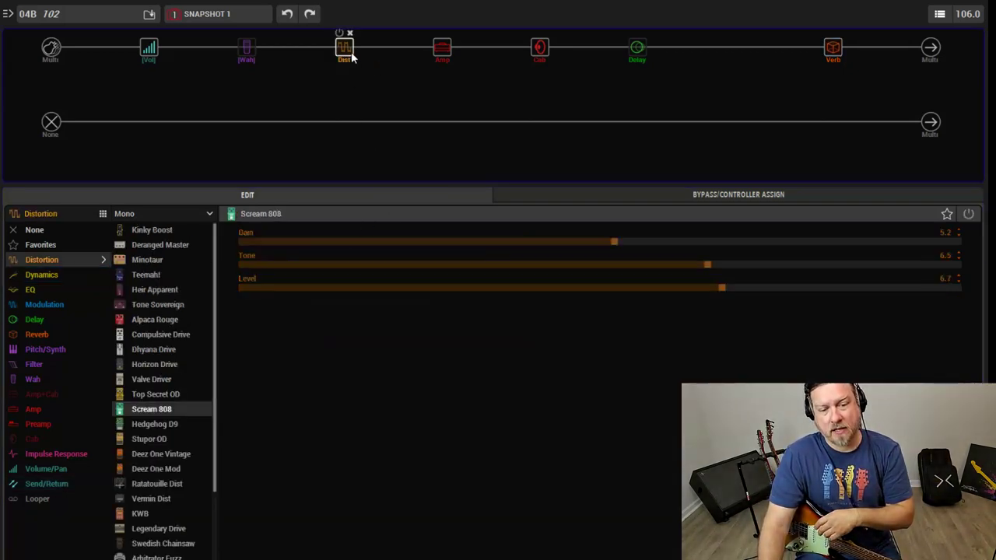
left_click_drag(346, 52, 345, 85)
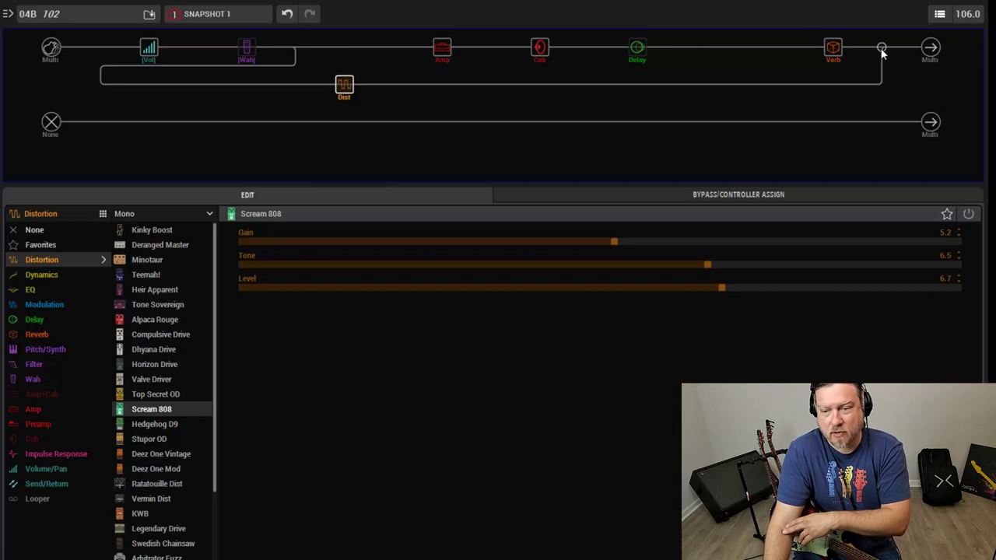
Step: Move the Dist branch's merge point from after the Verb to just before the Amp
left_click_drag(881, 49, 416, 50)
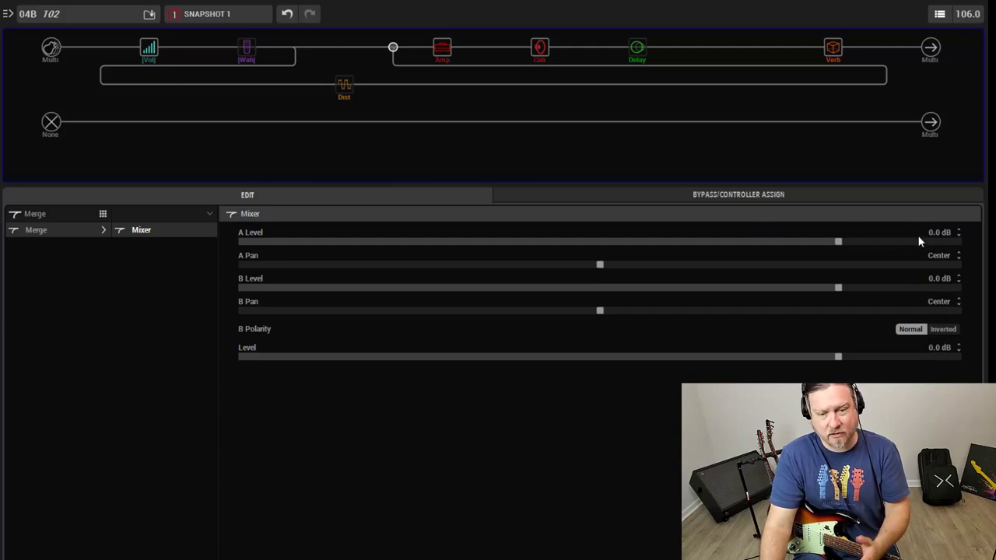
Step: Change the split feeding the Dist branch to Split A/B with Even Split routing
left_click(297, 48)
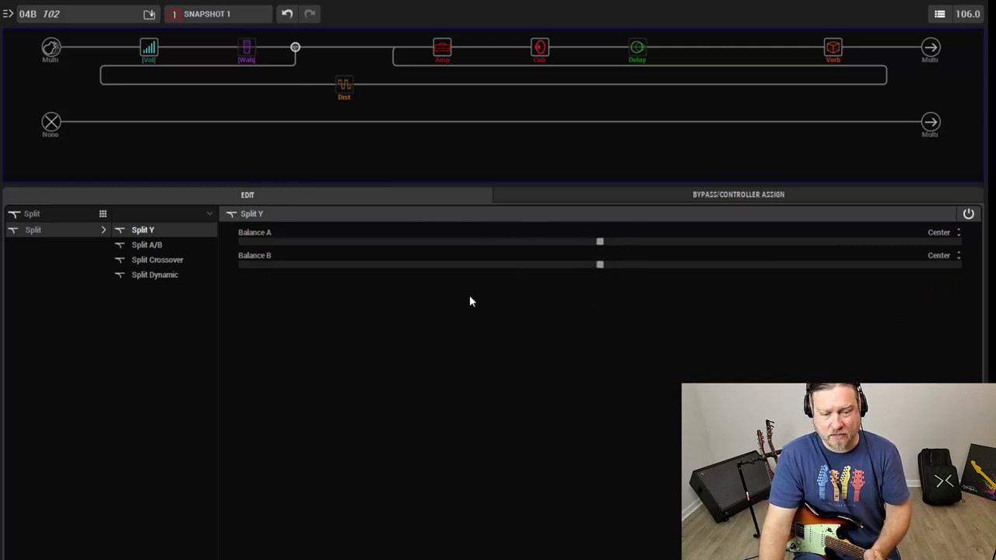
left_click(157, 246)
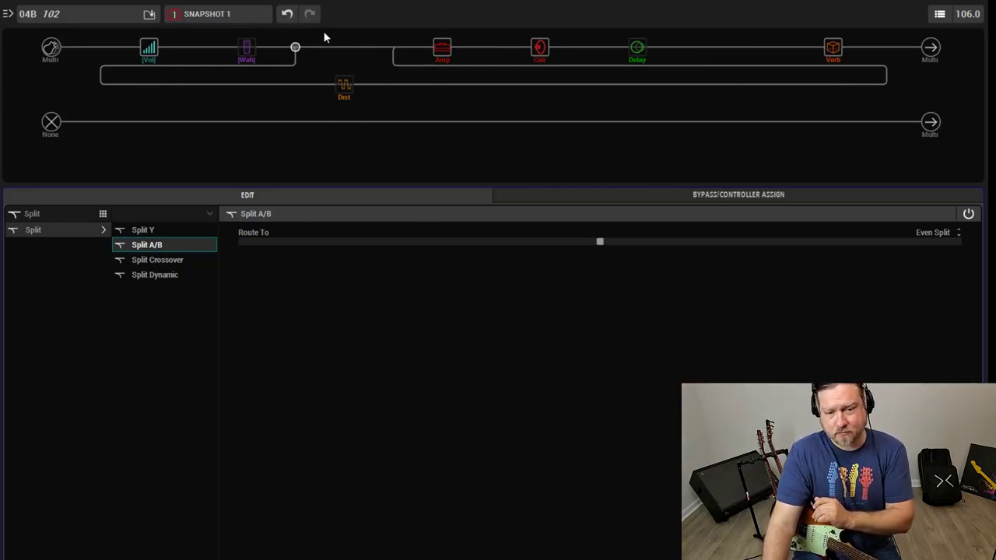
Step: Set the Split A/B Route To fully over to B 100
left_click(599, 241)
left_click_drag(715, 259, 973, 246)
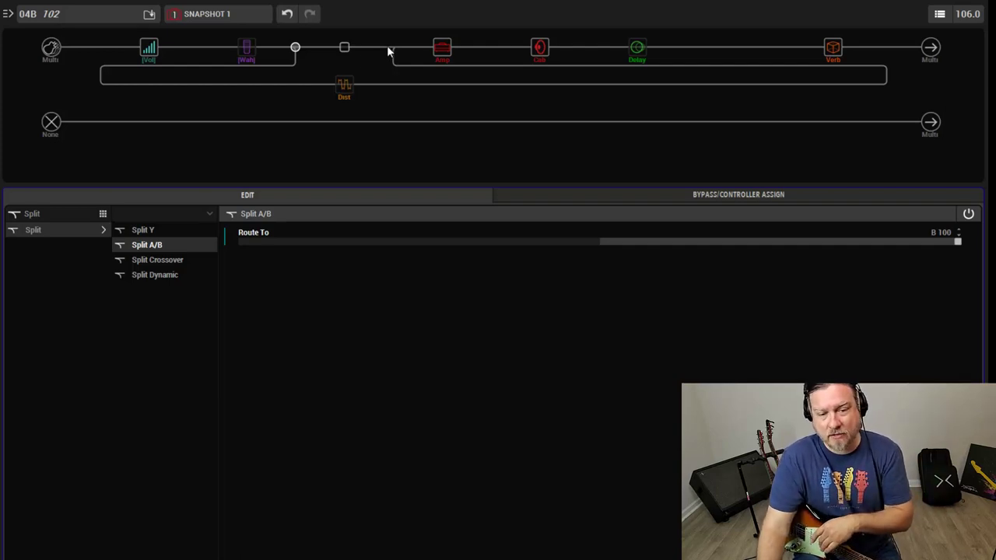
left_click(393, 48)
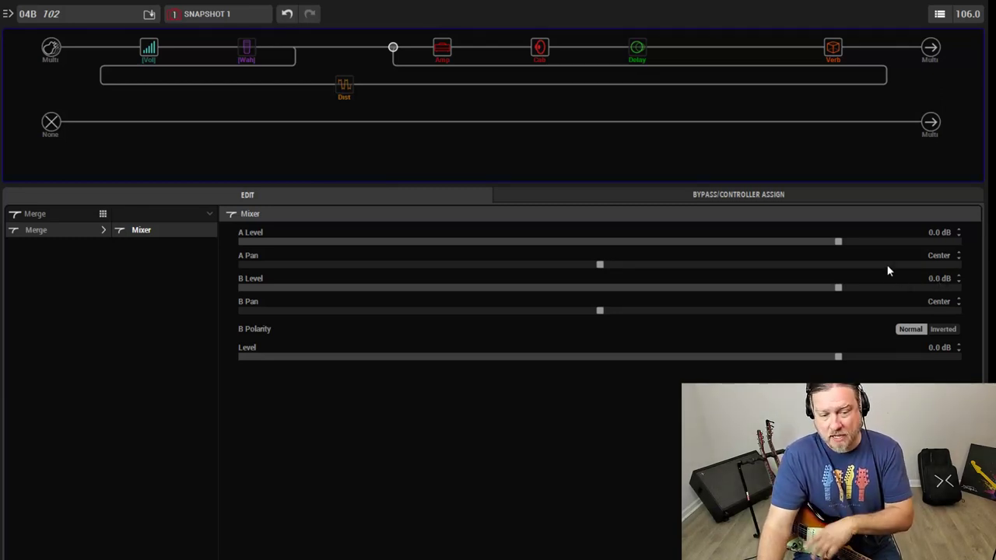
mouse_move(297, 54)
left_click_drag(297, 56, 374, 117)
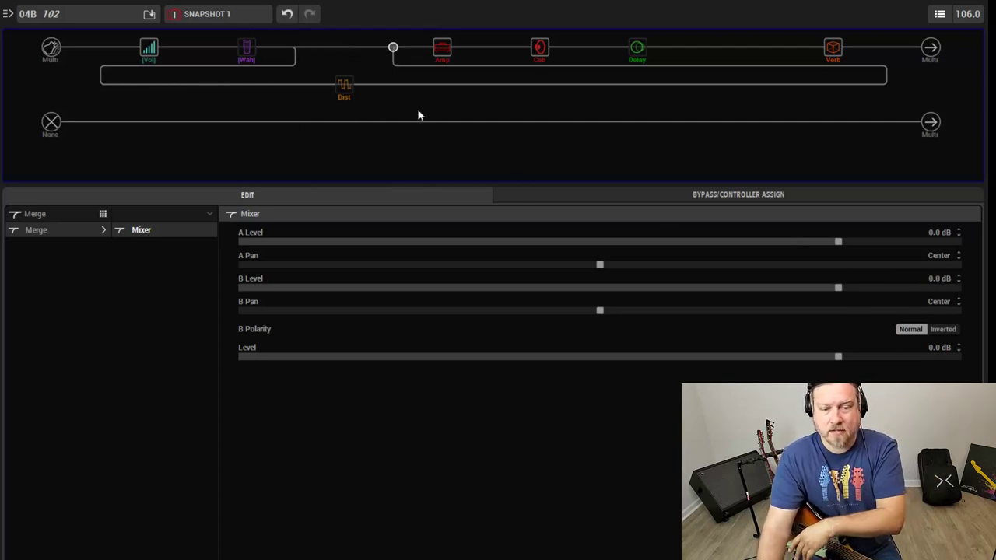
Step: Reset Route To to Even Split and change the split to Split Crossover at 500 Hz
left_click(296, 49)
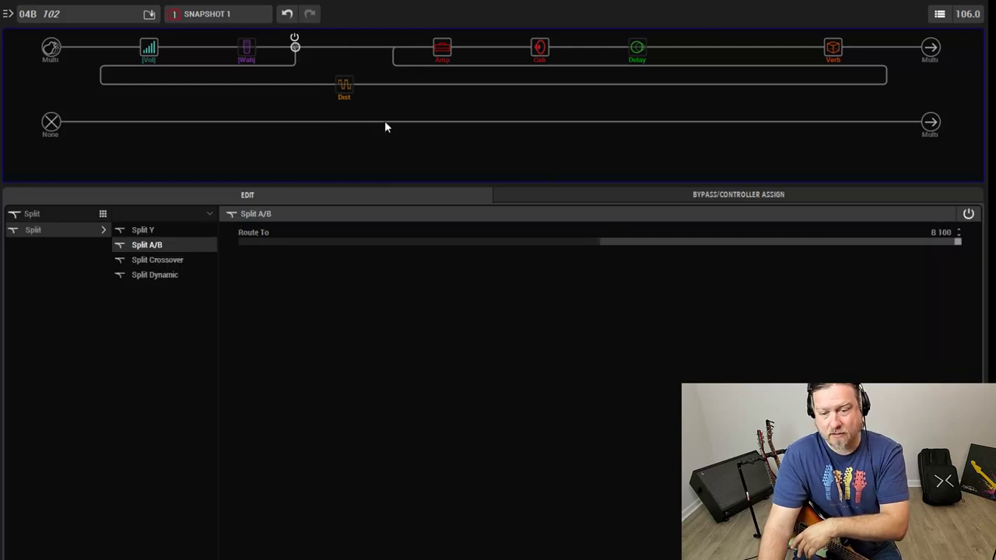
left_click(599, 242)
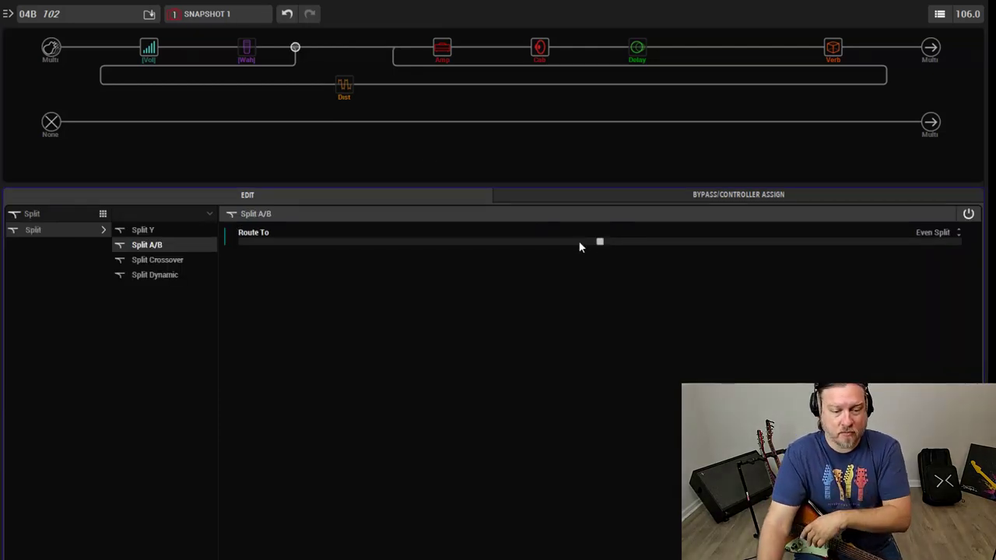
left_click(185, 263)
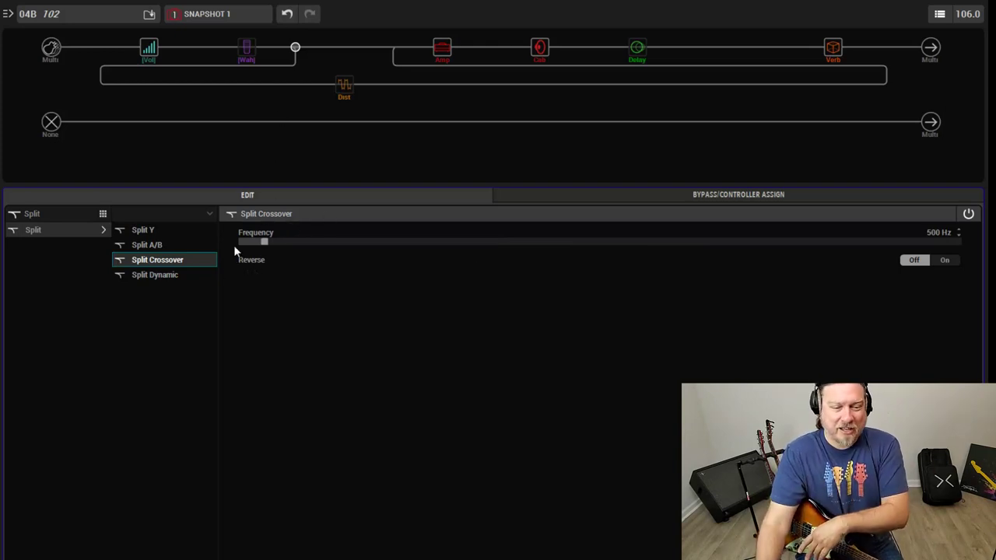
Step: Try the Split Dynamic type at -15.0 dB threshold, then return to Split A/B at Even Split
left_click(173, 276)
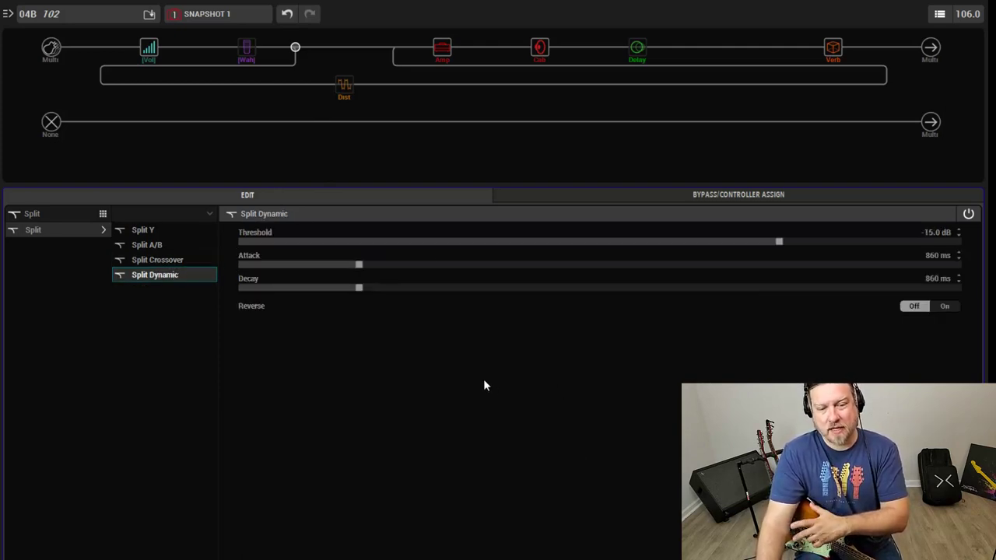
mouse_move(296, 48)
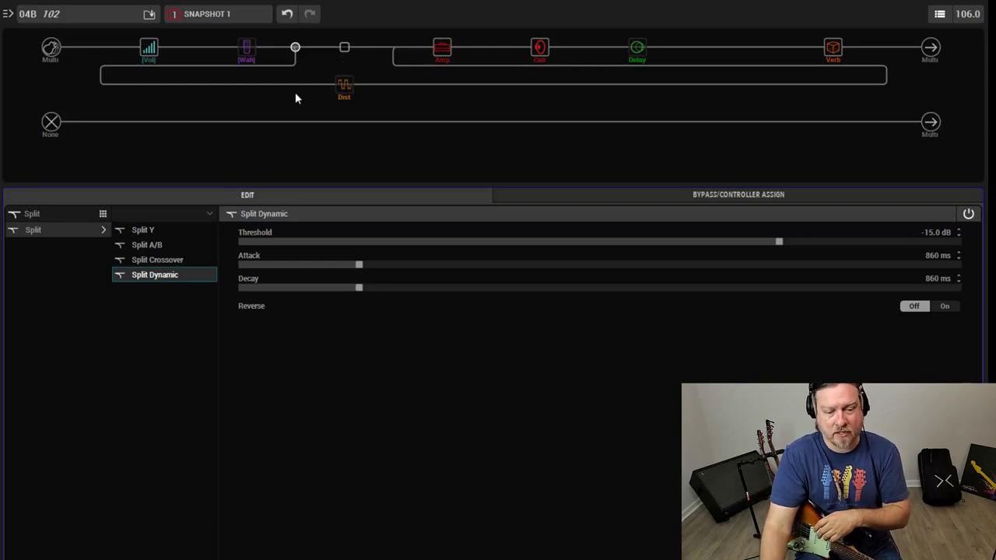
left_click(183, 246)
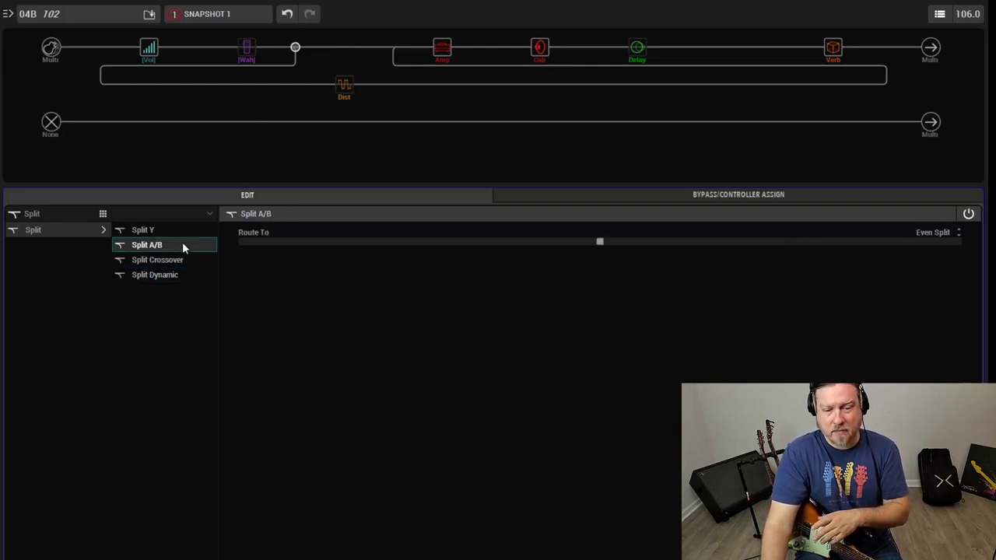
Step: Toggle the Scream 808 off and on, then set its Gain to 10.0 and Level to 7.7
left_click(345, 86)
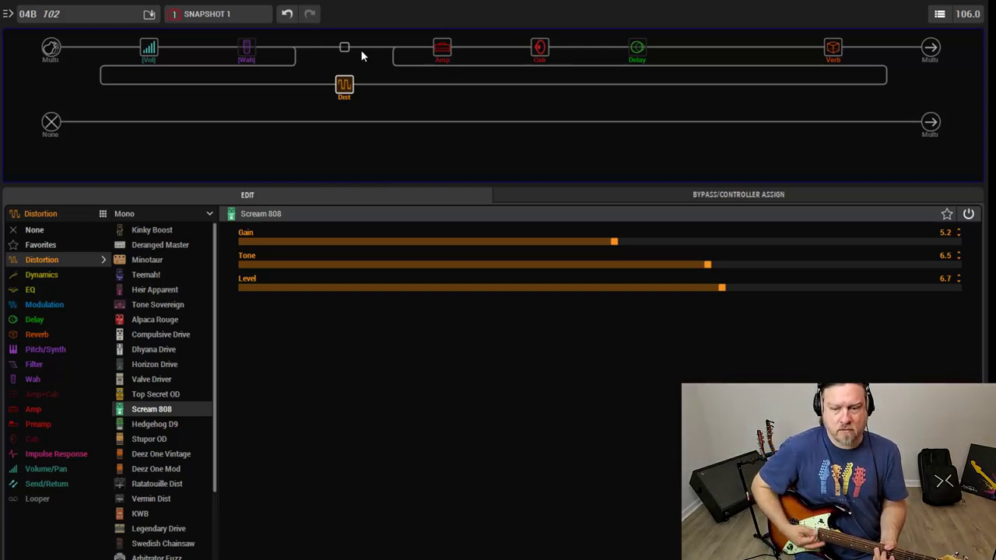
mouse_move(344, 69)
left_click(340, 71)
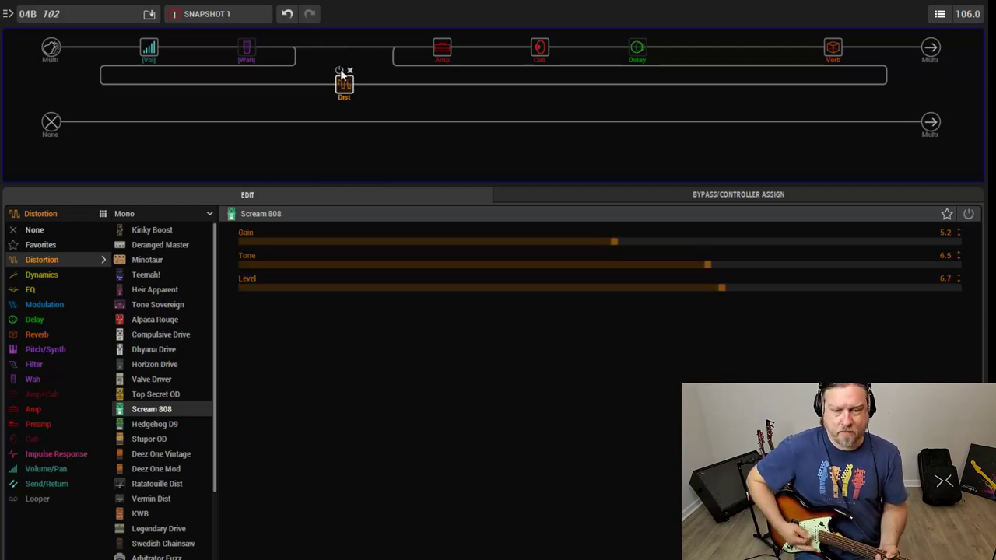
left_click(340, 70)
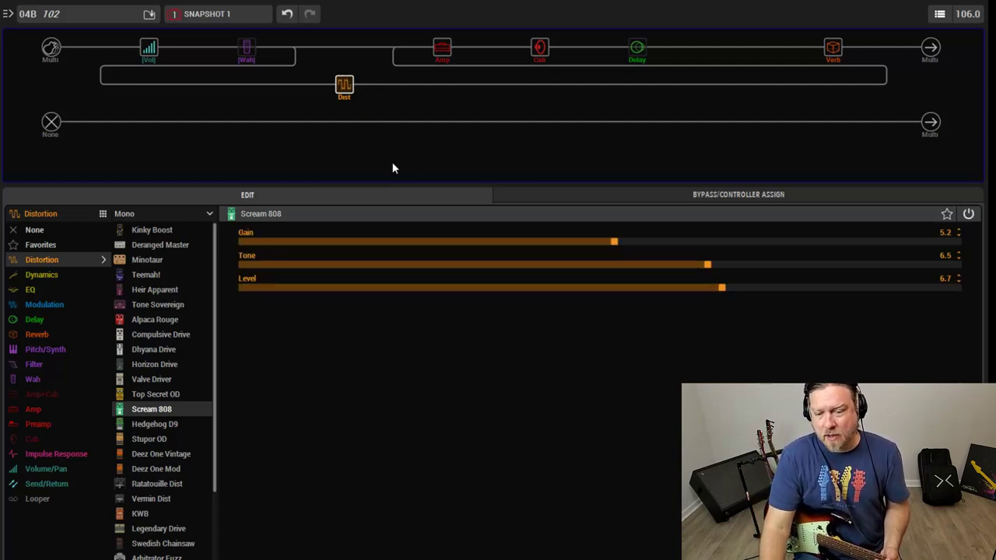
left_click_drag(640, 244, 974, 242)
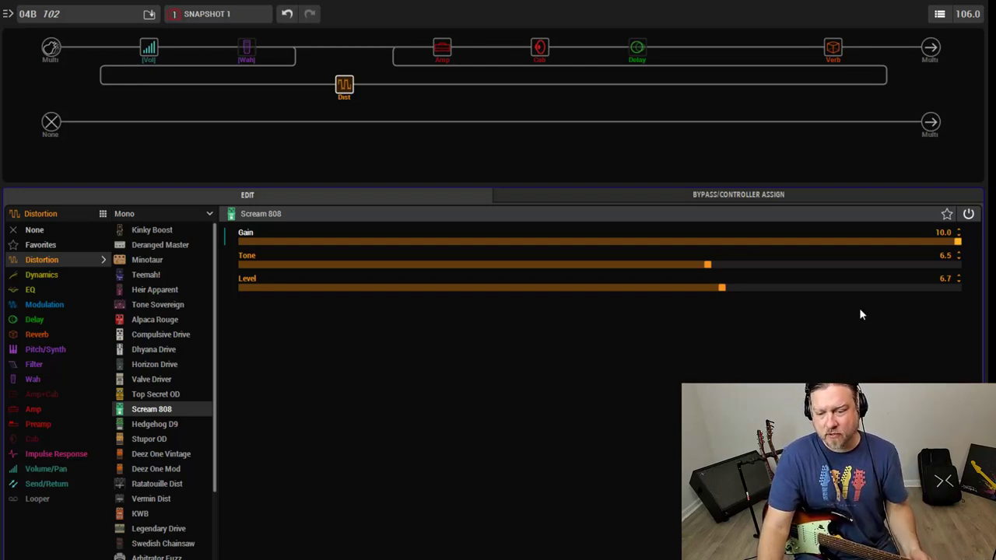
left_click(793, 289)
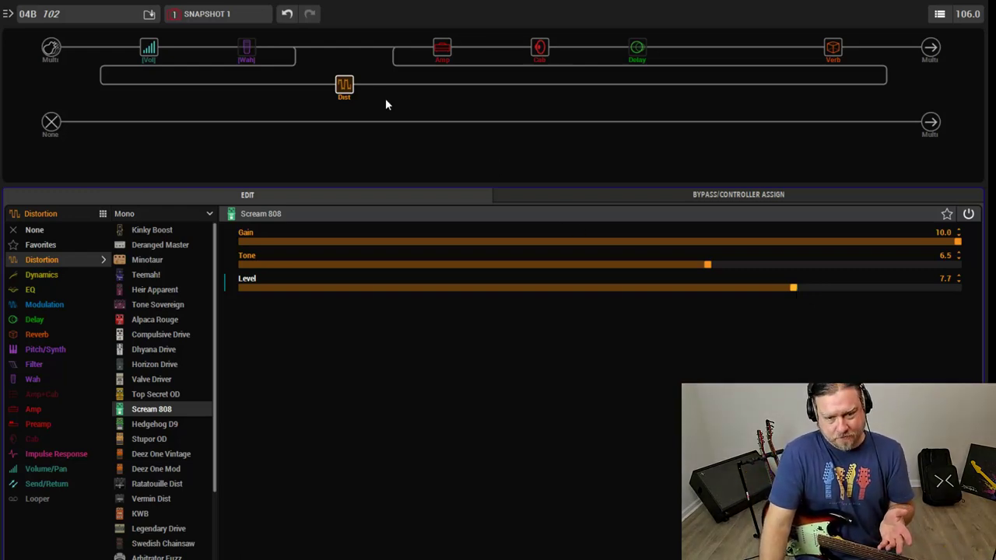
Step: Add a Wringer Fuzz distortion to the empty top-path slot above the parallel Dist block
left_click(345, 50)
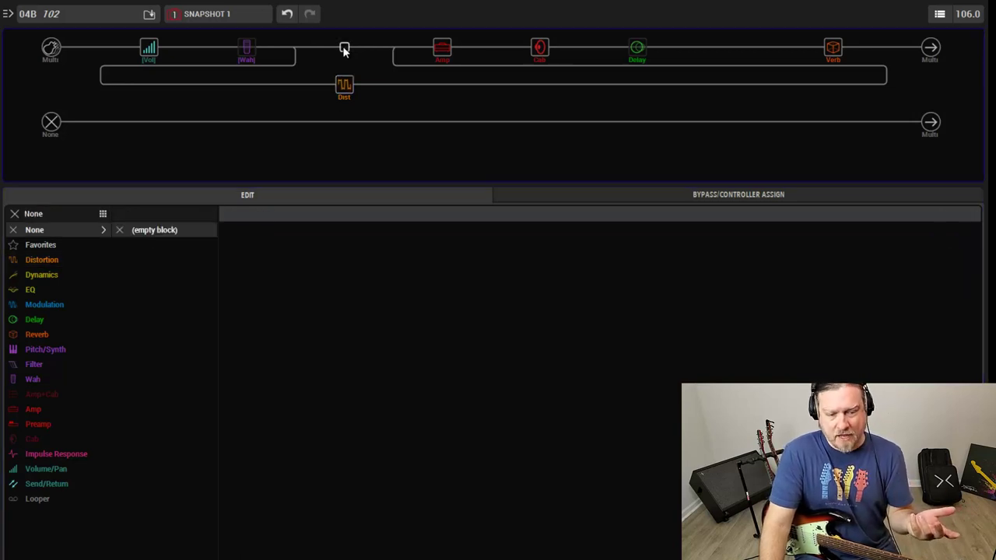
left_click(43, 259)
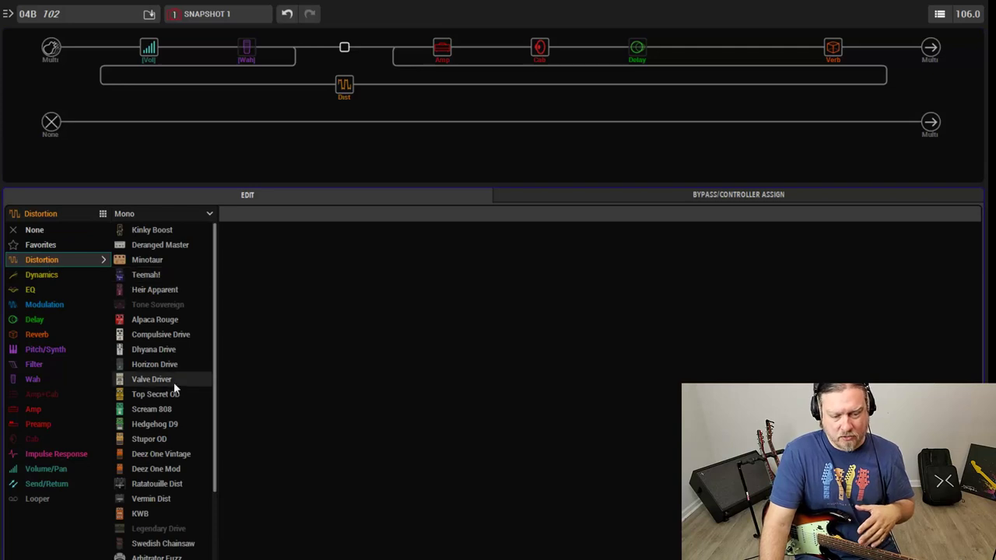
scroll(154, 421, "down", 5)
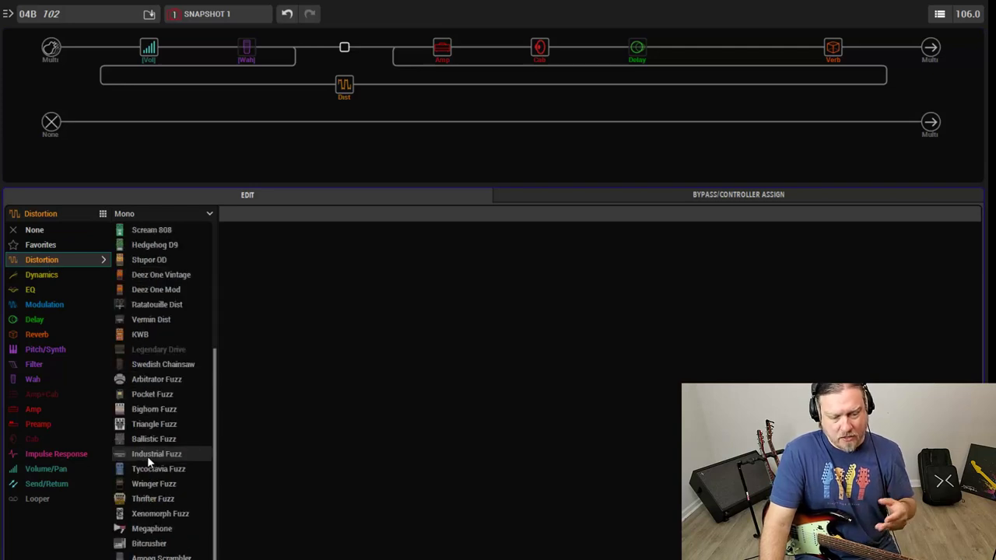
left_click(160, 485)
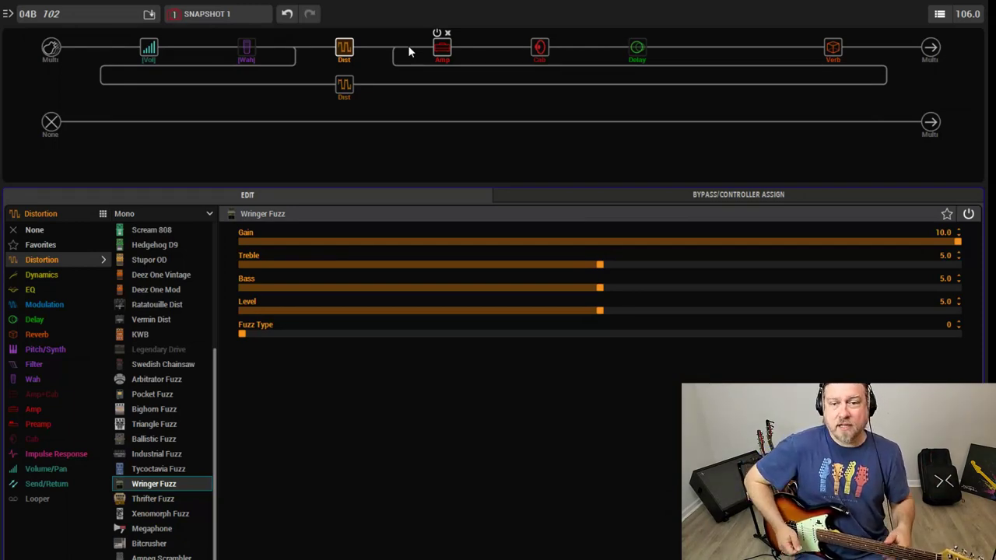
Step: Compare the Scream 808 and Wringer Fuzz settings, then set Wringer Fuzz Level back to 5.0
mouse_move(374, 71)
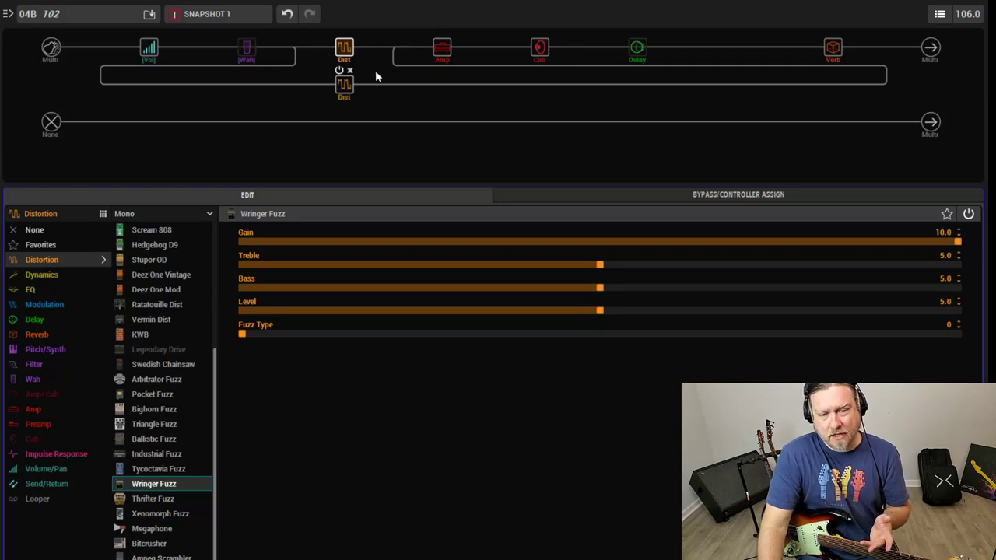
left_click(347, 51)
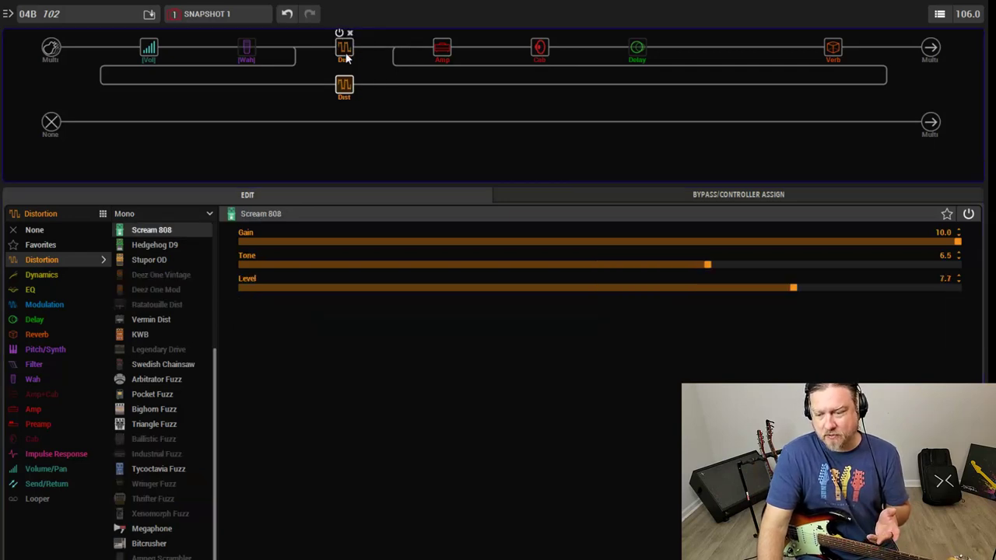
left_click(347, 55)
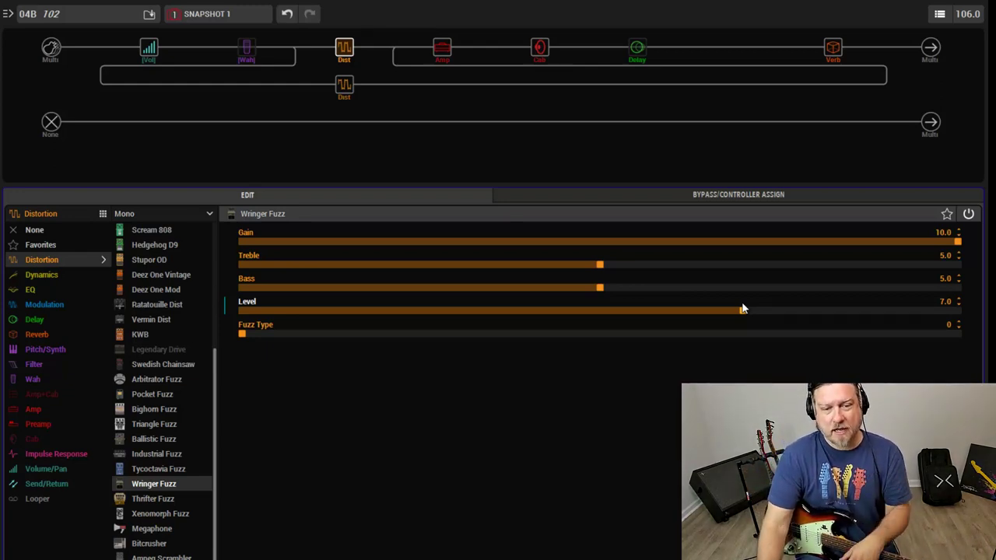
mouse_move(347, 93)
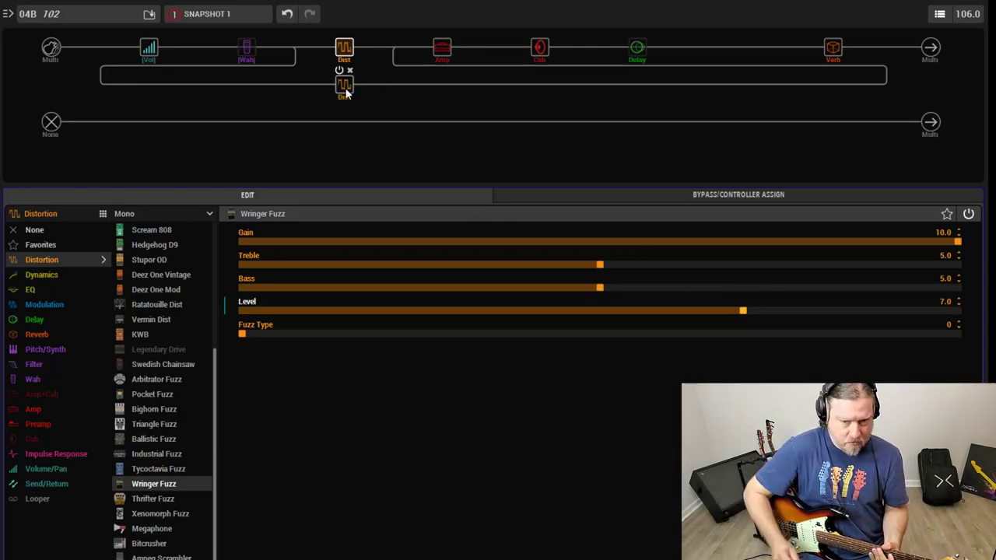
left_click(600, 311)
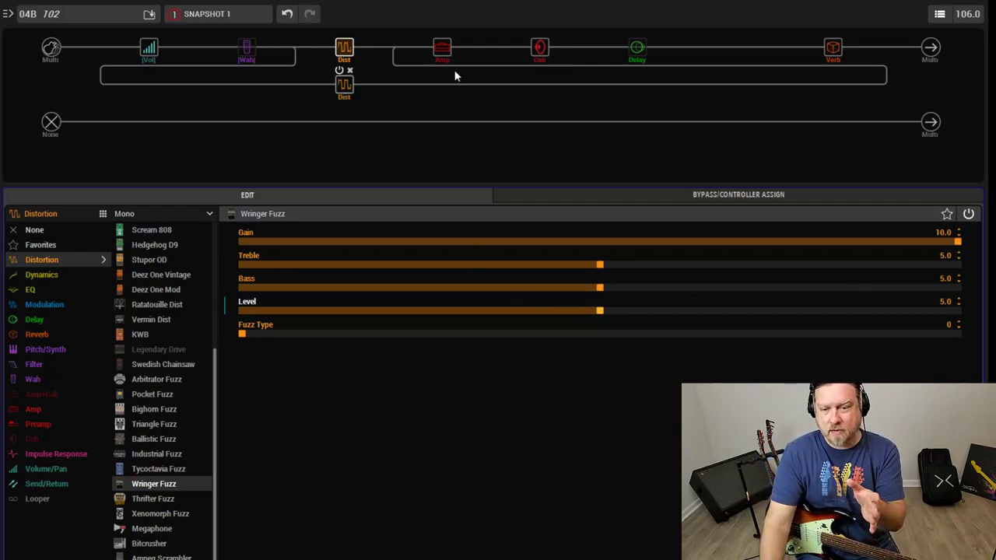
Step: Shift the Delay, Cab and Amp blocks one slot right each
left_click(637, 48)
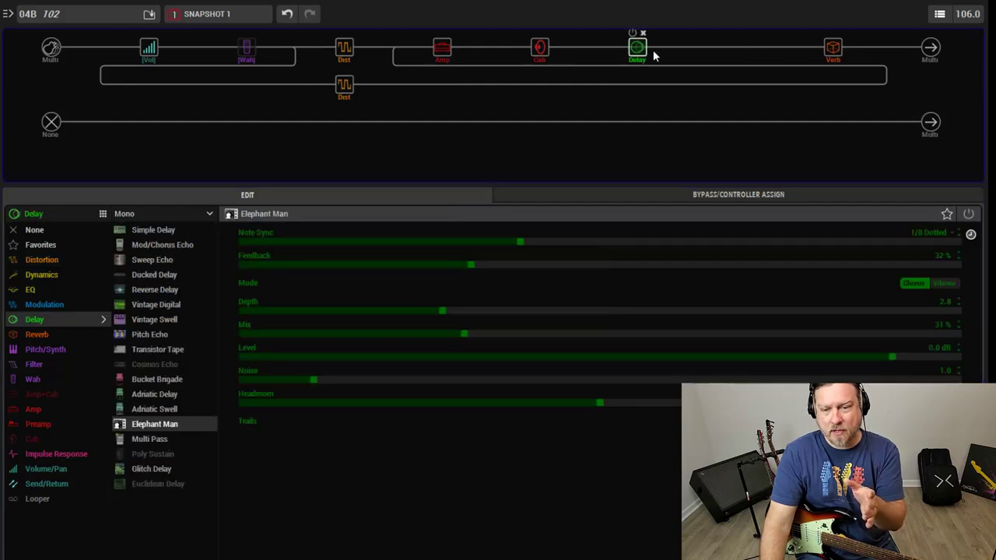
left_click_drag(673, 56, 689, 56)
left_click(539, 45)
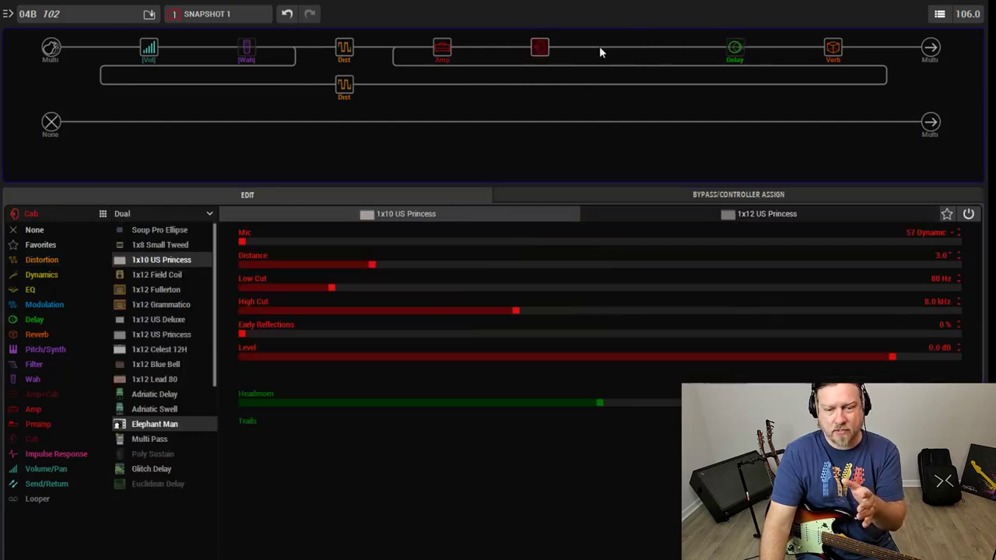
left_click_drag(599, 56, 636, 48)
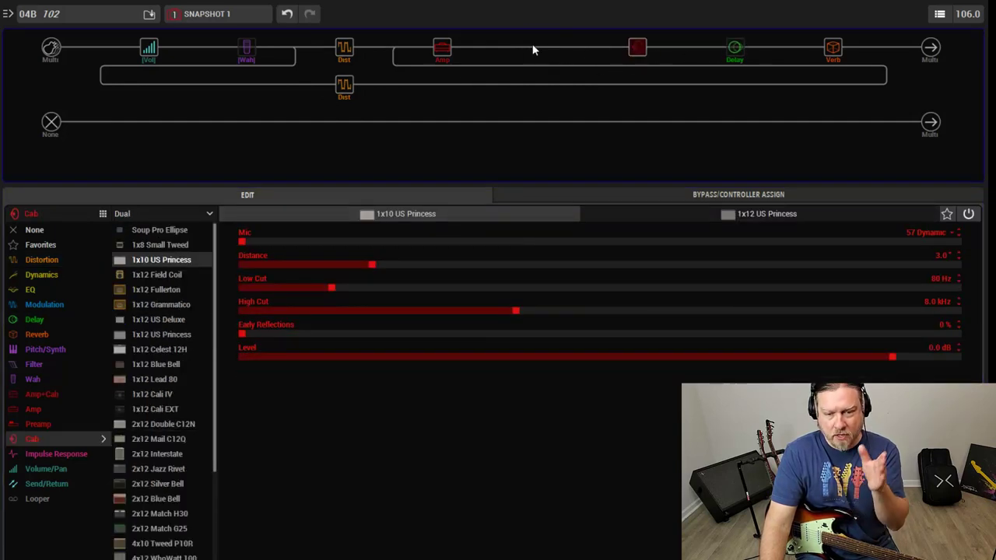
left_click(451, 47)
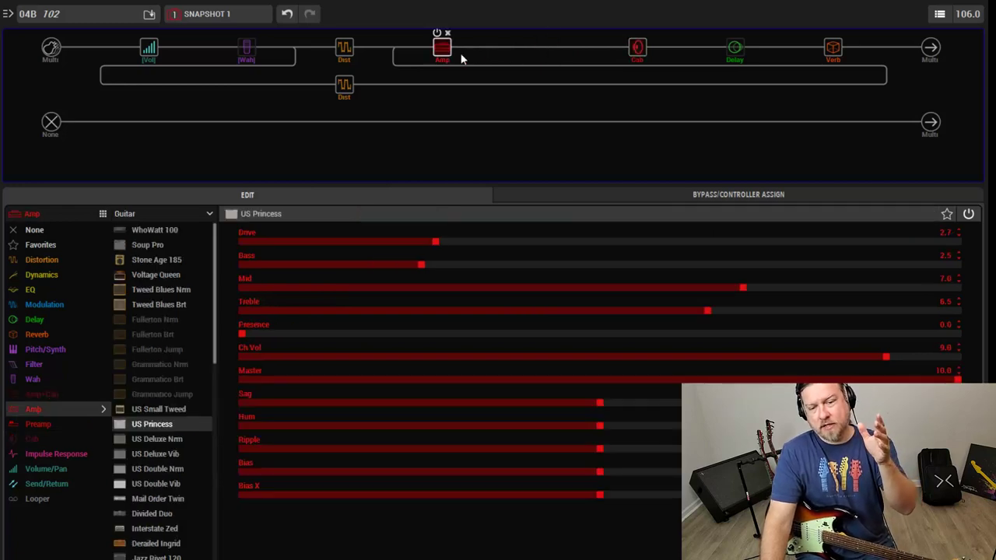
left_click_drag(458, 55, 554, 52)
mouse_move(360, 90)
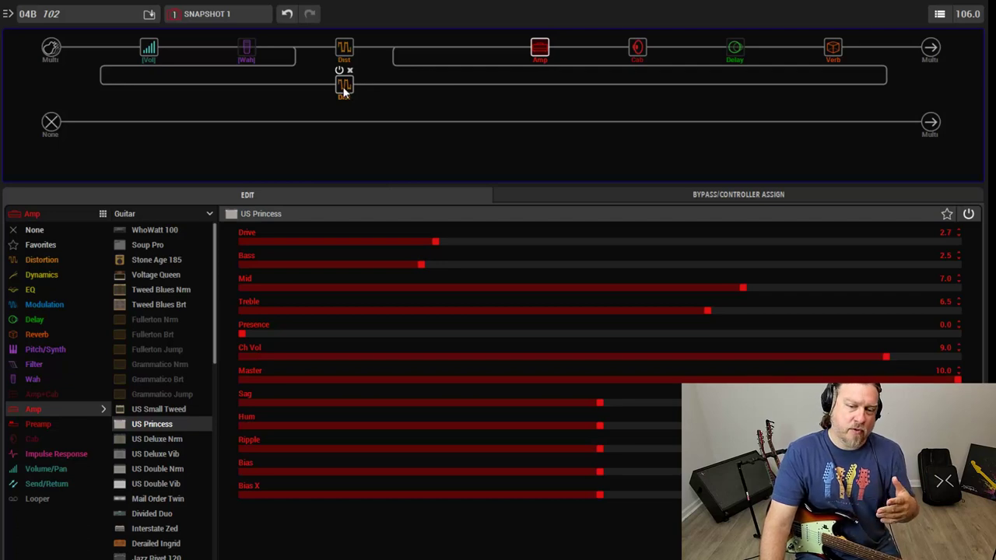
Step: Move the Scream 808 from the parallel branch onto the top path, right after the Wringer Fuzz
left_click_drag(344, 47, 367, 49)
mouse_move(441, 42)
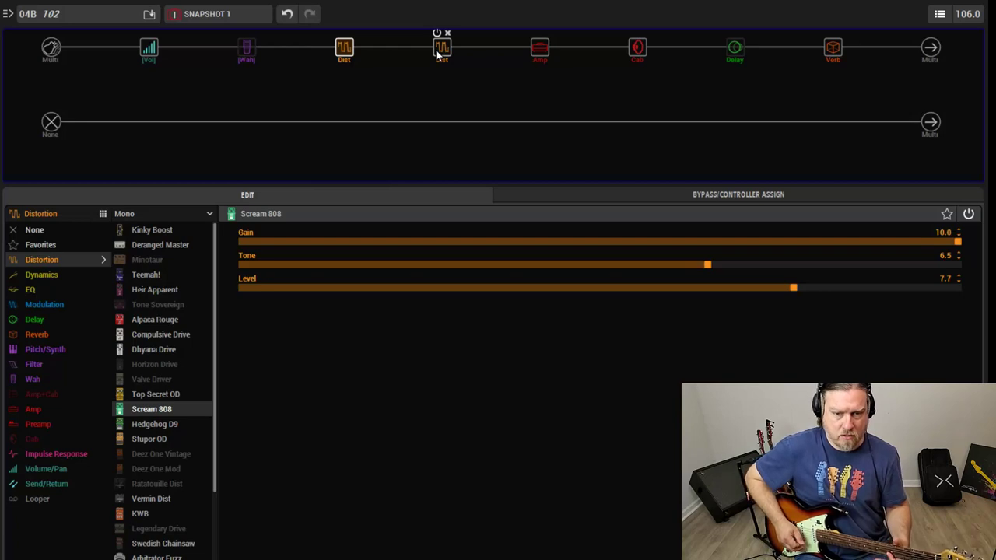
left_click_drag(345, 53, 446, 49)
left_click(344, 50)
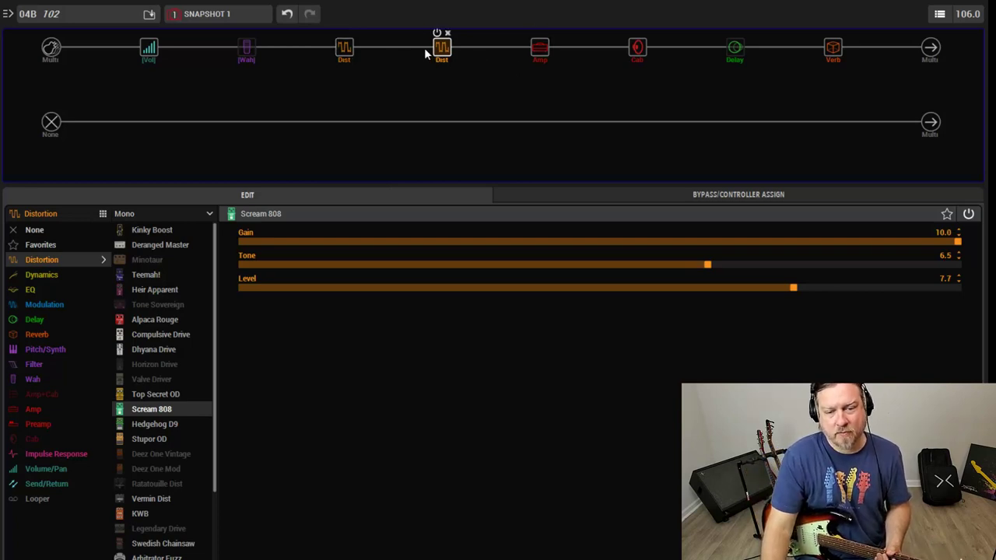
Step: Put the Scream 808 on a parallel branch merging before the Amp, with the Wringer Fuzz beside it
left_click_drag(442, 49, 411, 84)
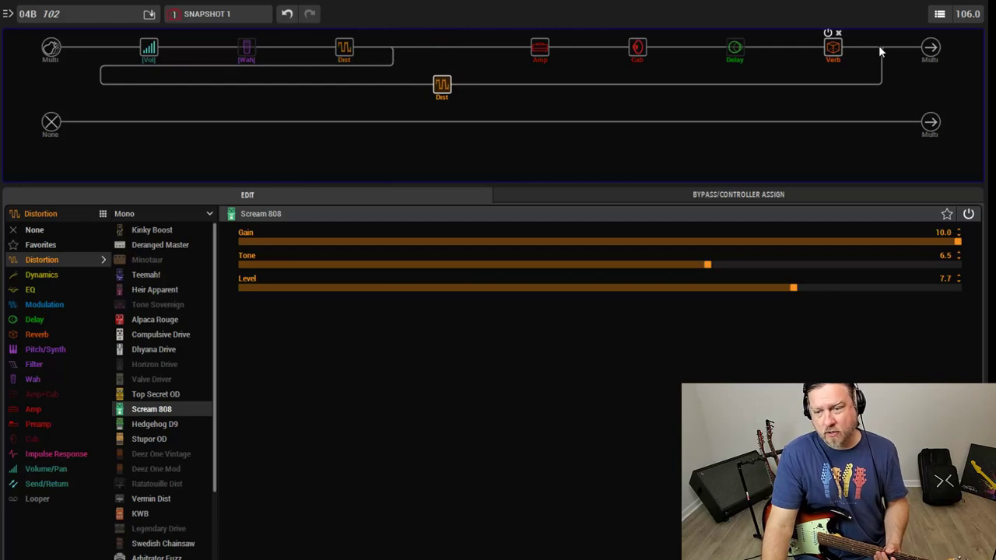
left_click_drag(881, 48, 491, 47)
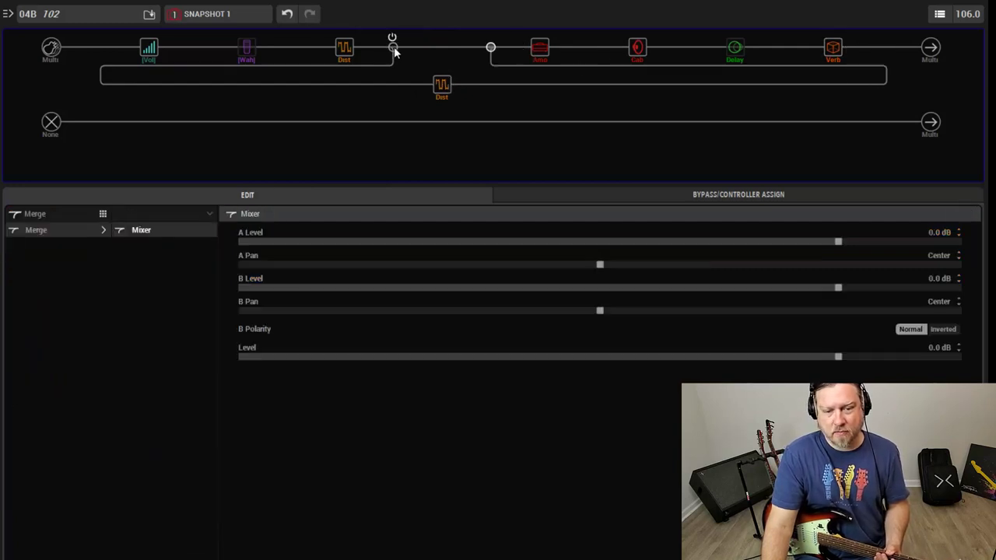
left_click_drag(355, 49, 425, 51)
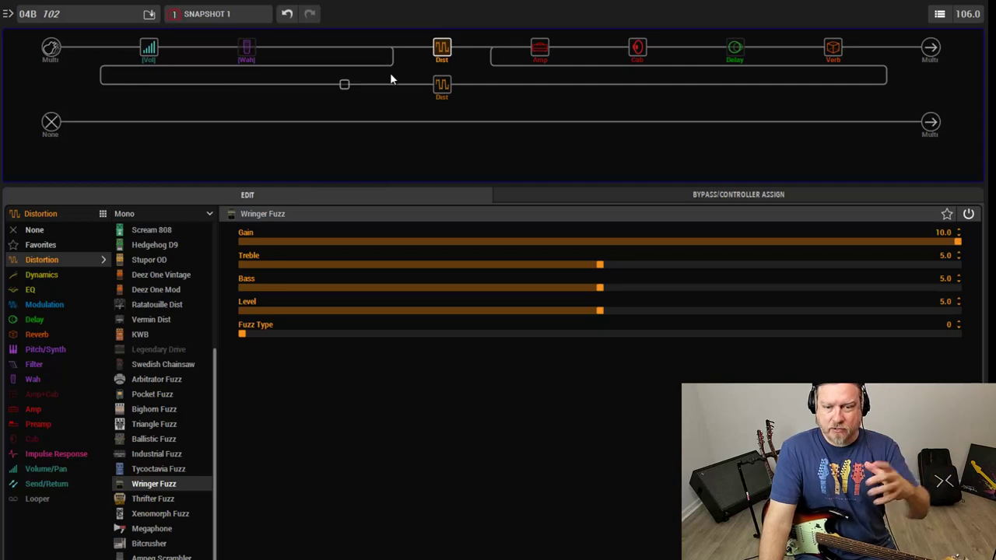
Step: Set the merge Mixer Level to +1.0 dB, then back to 0.0 dB
left_click(490, 47)
left_click(936, 350)
double_click(936, 350)
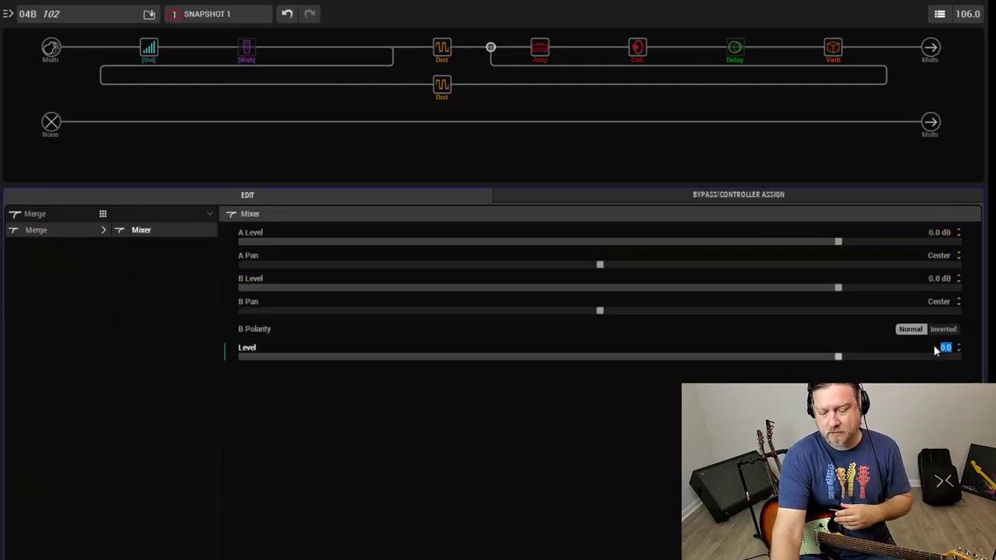
type("1")
key("Return")
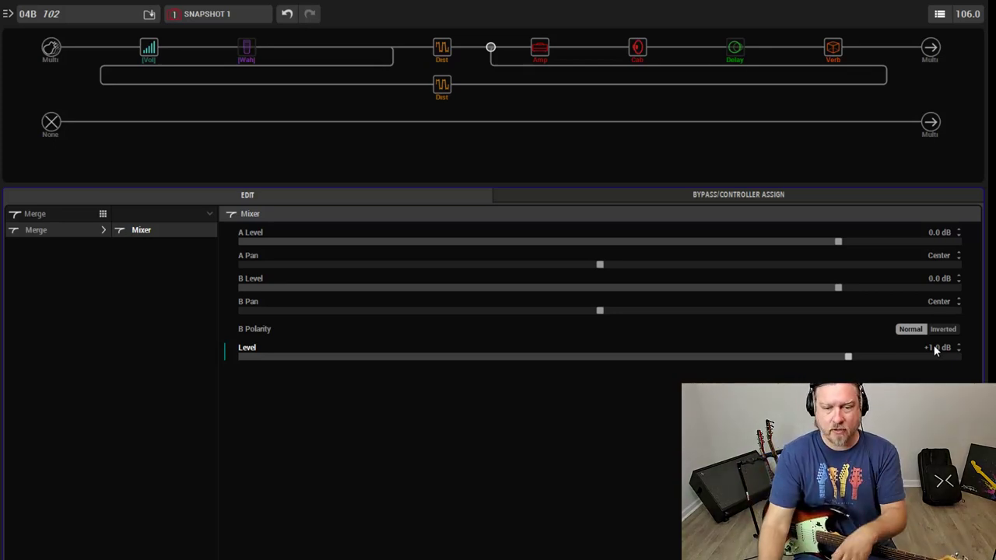
double_click(935, 347)
type("0")
key("Return")
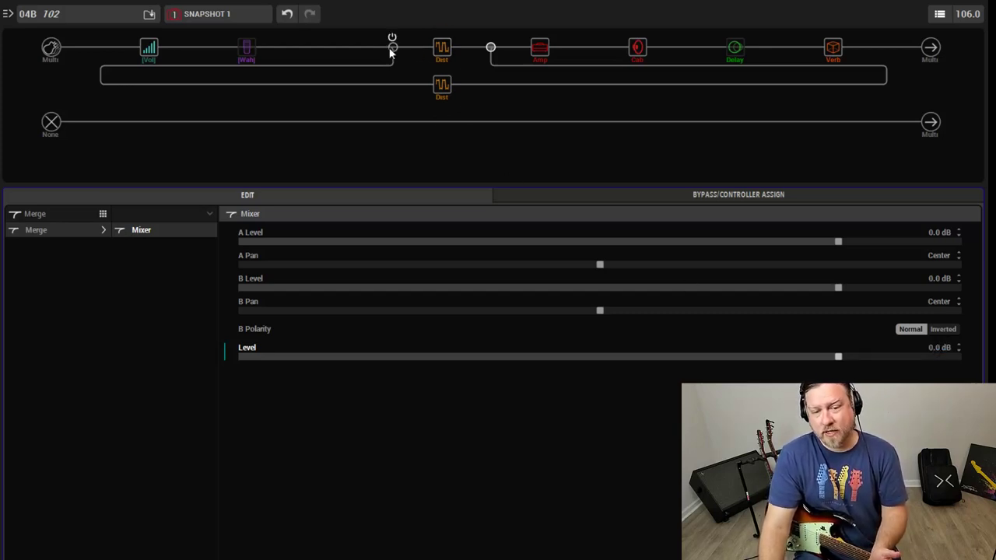
Step: Delete the upper Wringer Fuzz block and move the Scream 808 onto the main path before the Amp
mouse_move(394, 50)
left_mouse_down()
mouse_move(346, 50)
mouse_move(394, 47)
left_mouse_up()
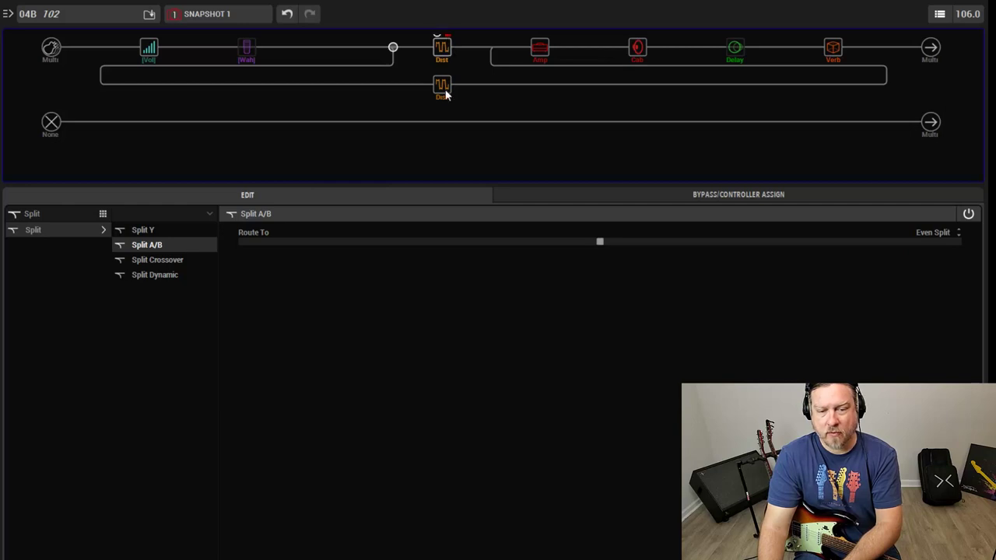
left_click(447, 33)
left_click_drag(441, 84, 344, 48)
left_click(538, 50)
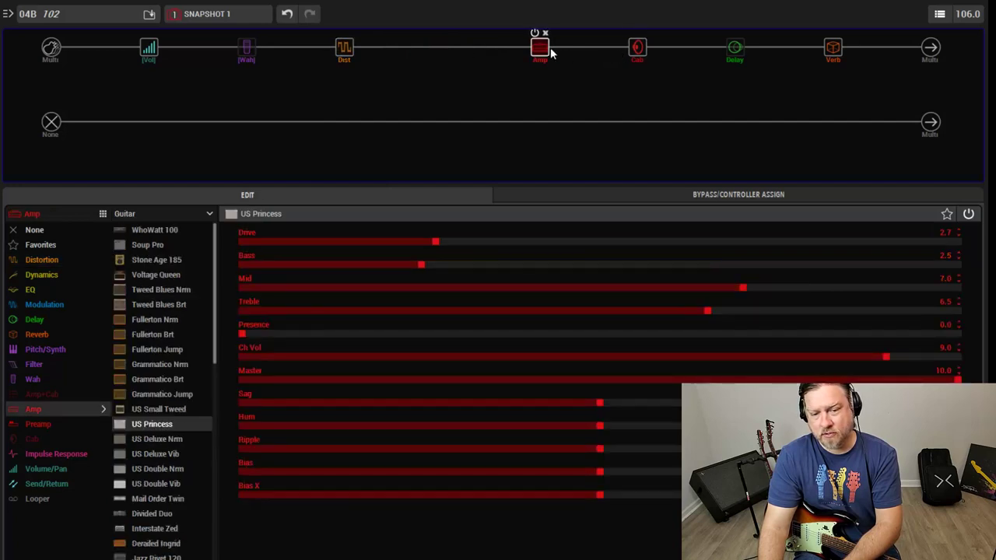
Step: Load a stereo Tremolo/Autopan block, place it after the Cab, and re-enable the Elephant Man delay
left_click(442, 48)
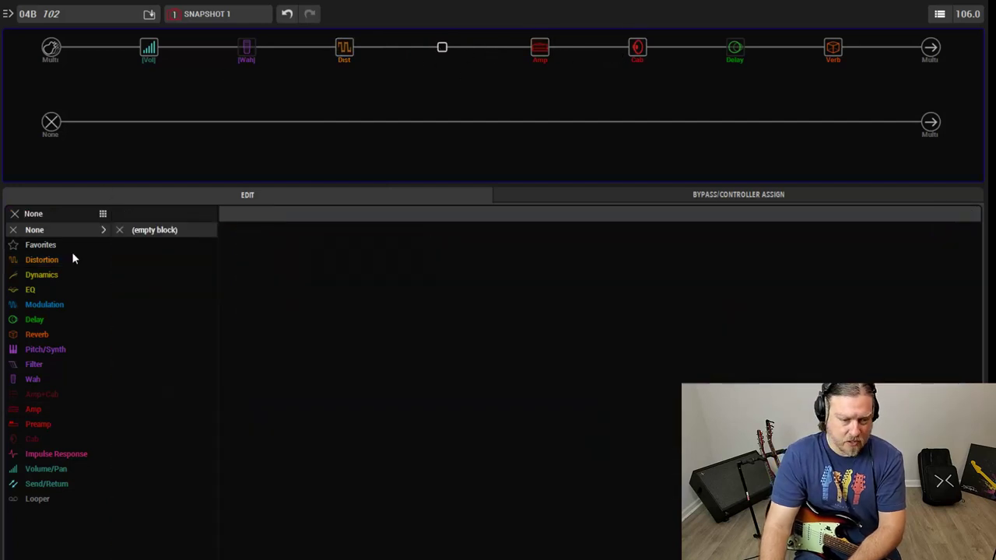
left_click(51, 306)
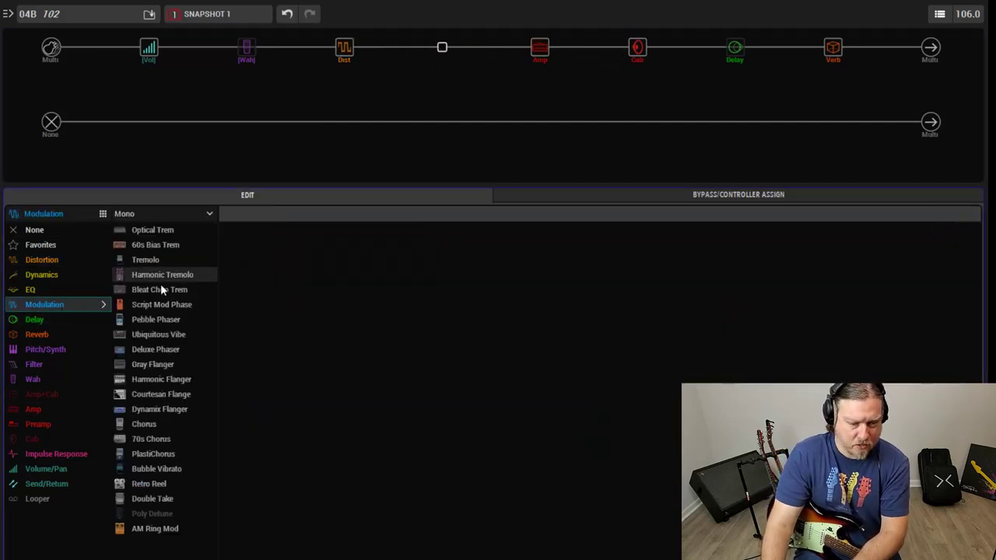
left_click(151, 208)
left_click(152, 240)
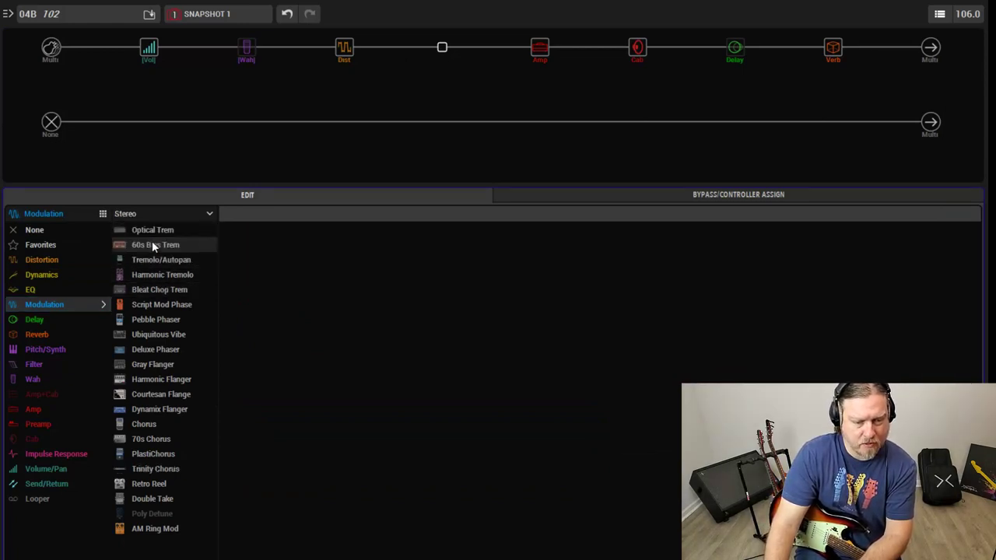
left_click(187, 259)
left_click_drag(441, 47, 711, 65)
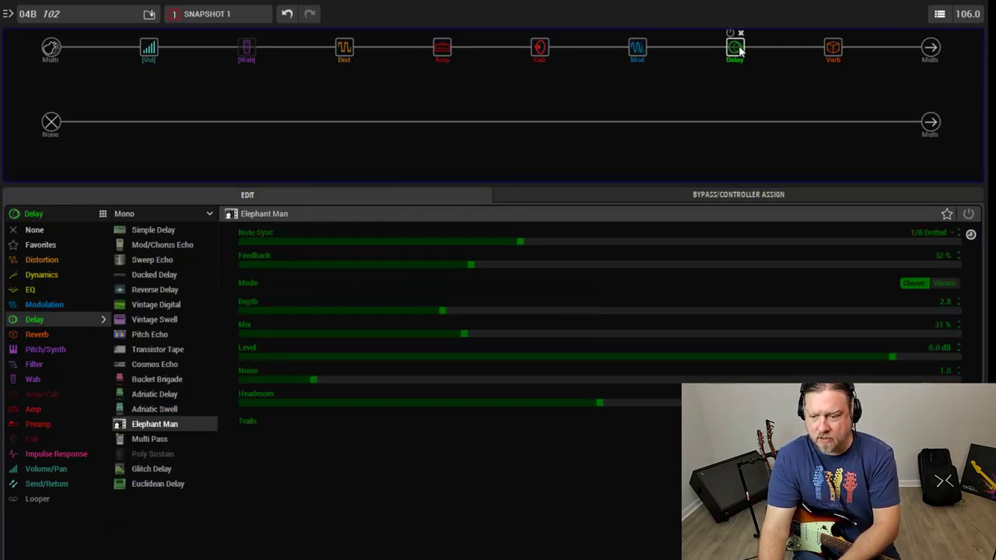
left_click(730, 33)
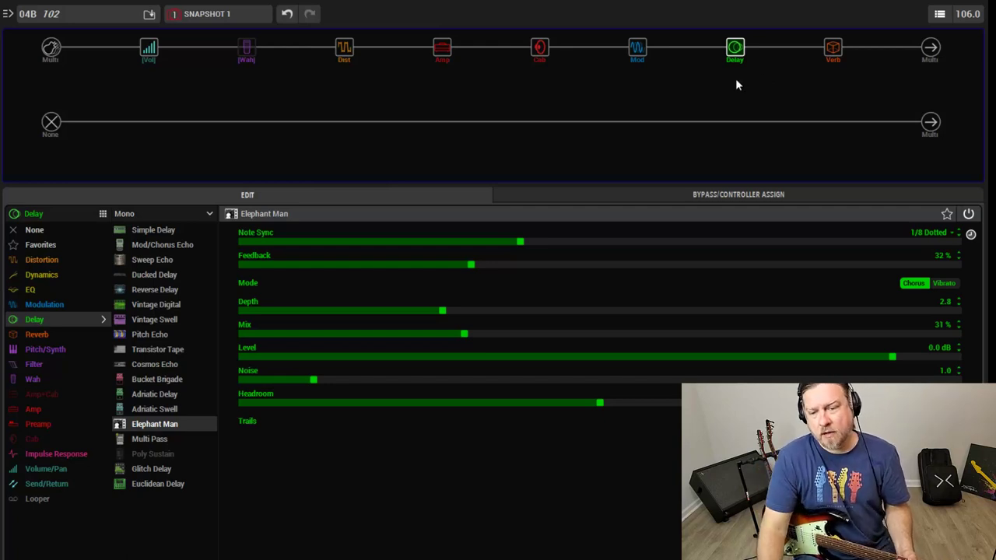
Step: Move the Tremolo/Autopan block past the Delay so it sits just ahead of Verb
left_click_drag(637, 47, 759, 52)
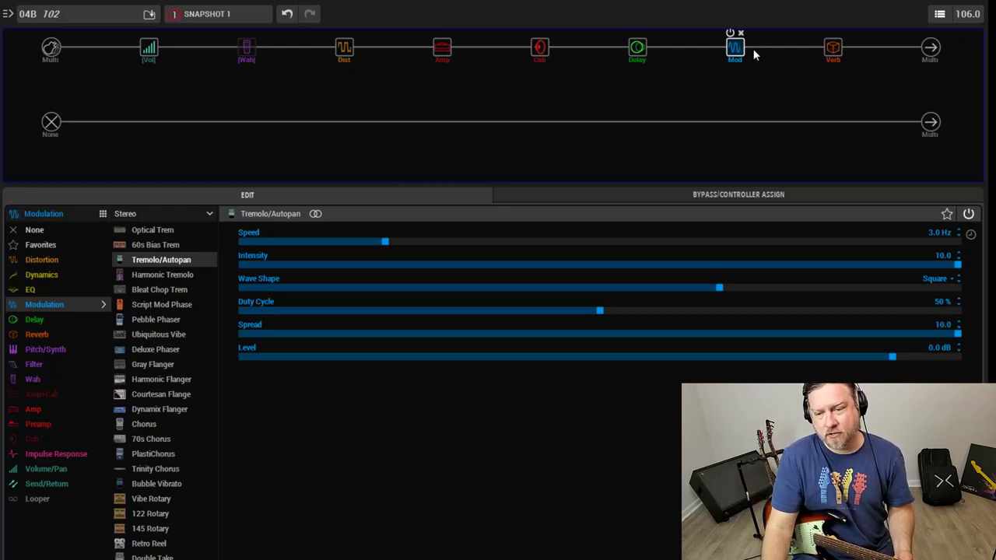
Step: Put the Tremolo/Autopan on a parallel path beneath the Delay, then inspect the split, merge, tremolo and delay blocks
left_click_drag(727, 52, 678, 64)
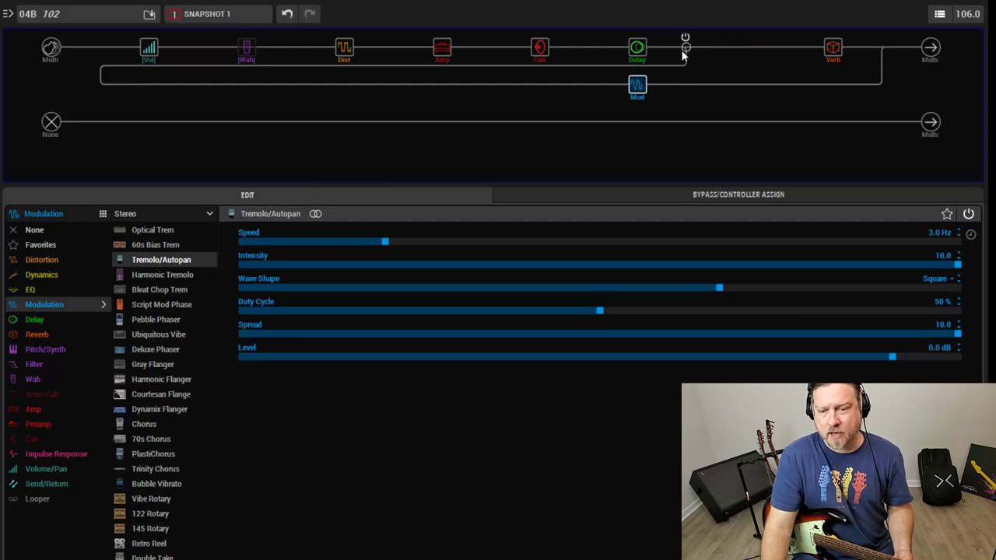
left_click(619, 50)
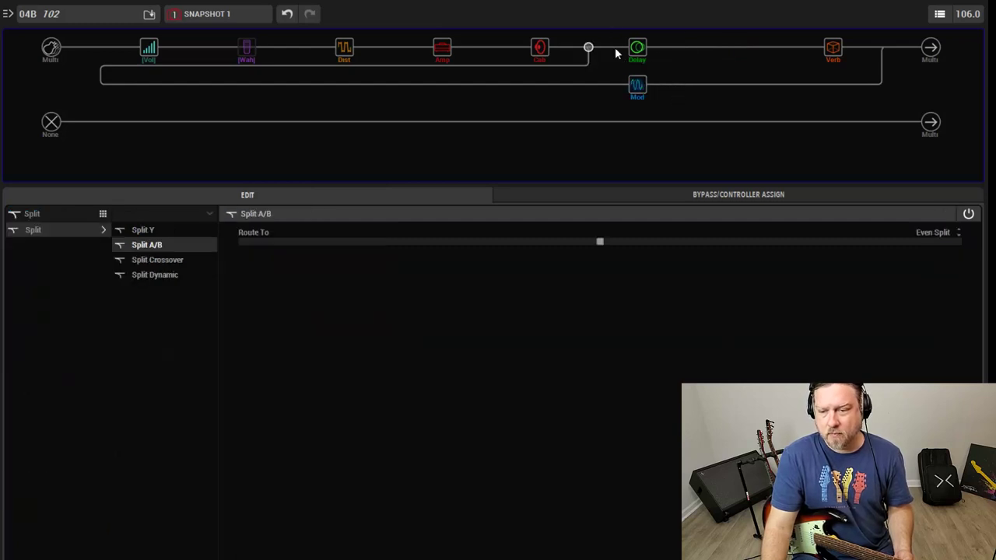
left_click(879, 46)
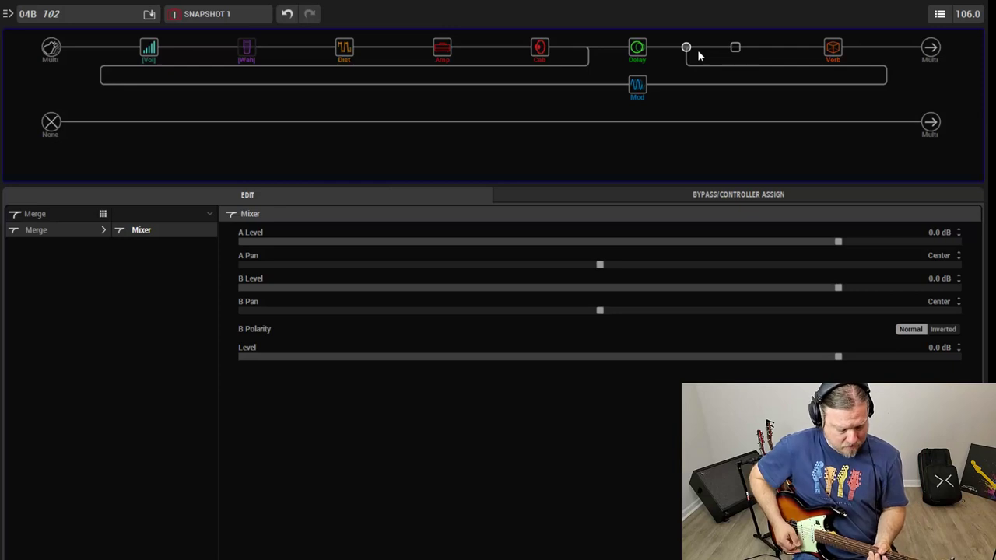
left_click(634, 92)
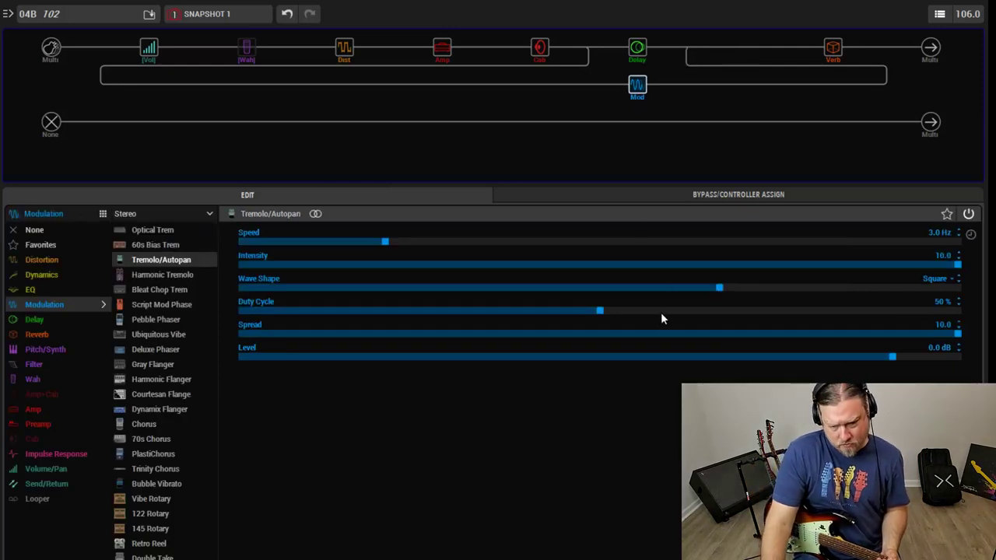
left_click(637, 48)
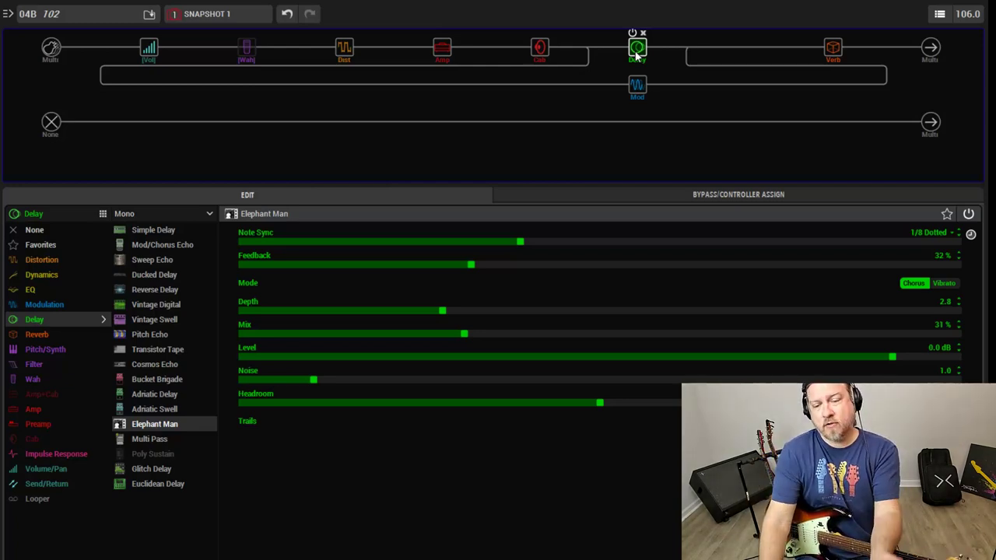
Step: Turn the Mod block into a Chorus at 100% Mix and return it to the main path between Cab and Delay
left_click(636, 85)
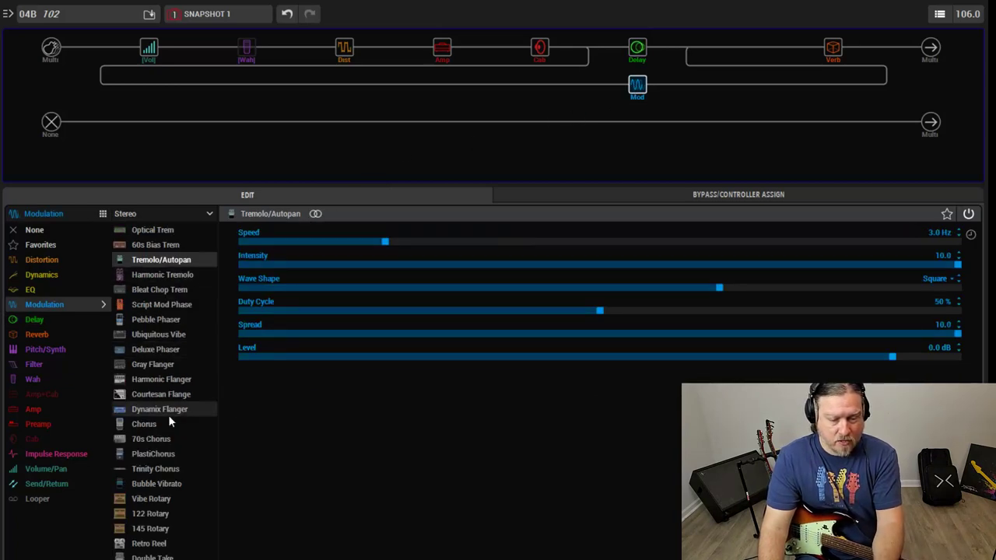
left_click(145, 424)
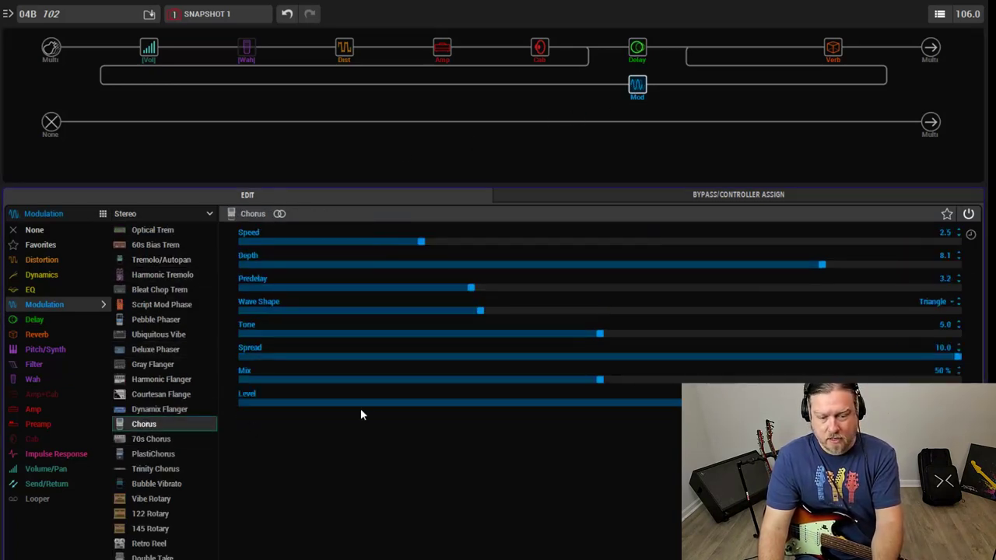
left_click(809, 379)
left_click_drag(817, 381, 960, 379)
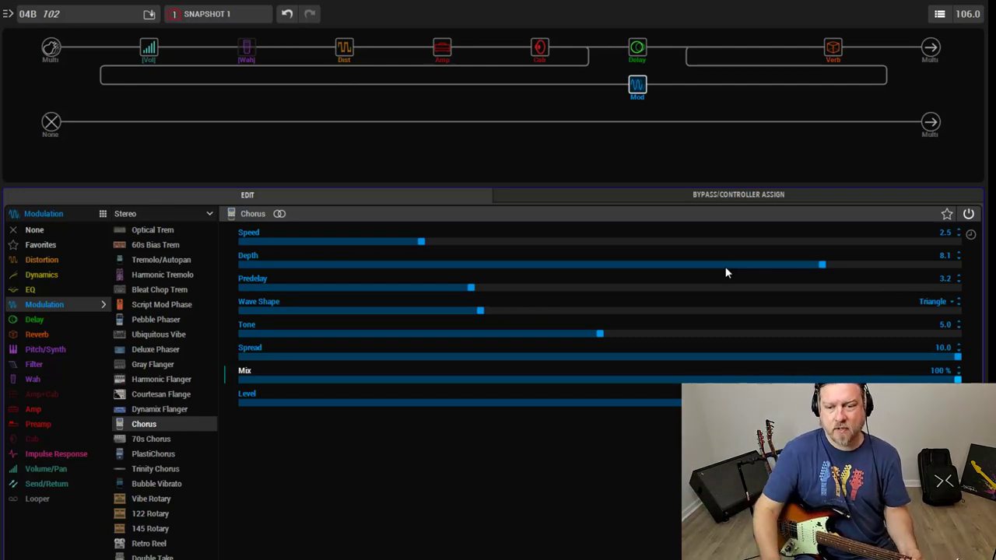
left_click_drag(643, 53, 726, 46)
left_click_drag(637, 84, 639, 47)
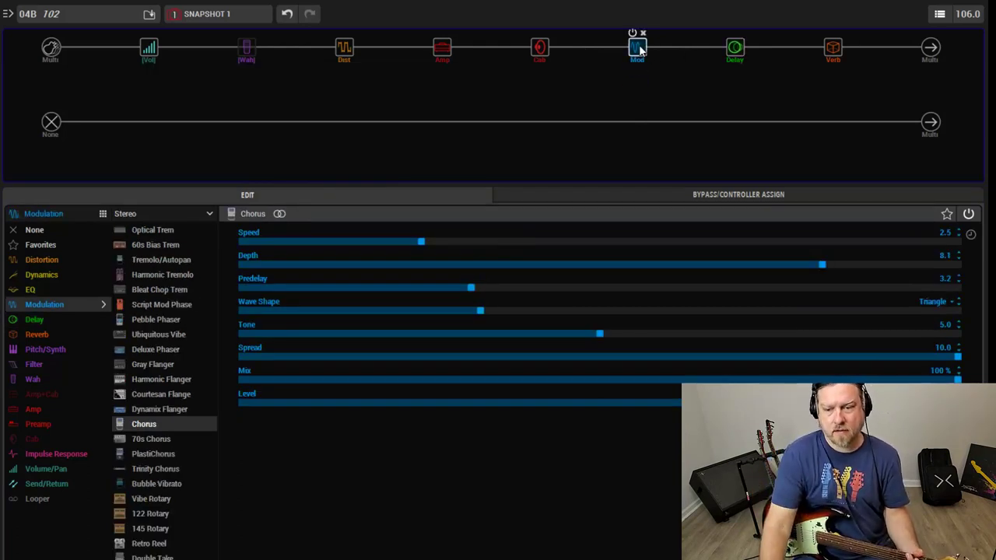
Step: Swap the Delay ahead of the Chorus so the path runs Cab, Delay, Chorus, Verb
left_click_drag(733, 48, 637, 52)
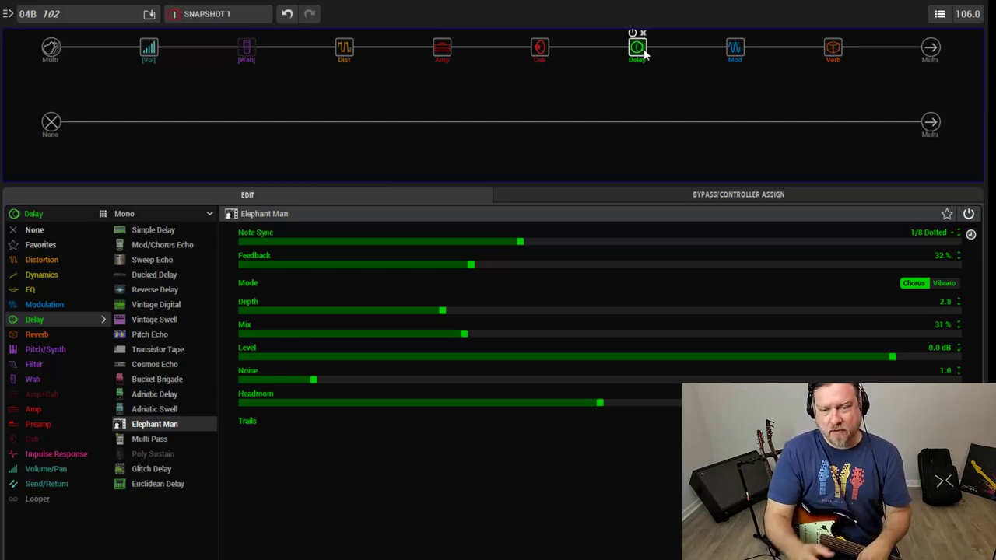
Step: Delete the Chorus Mod block so the Elephant Man delay feeds straight into Verb
left_click(740, 35)
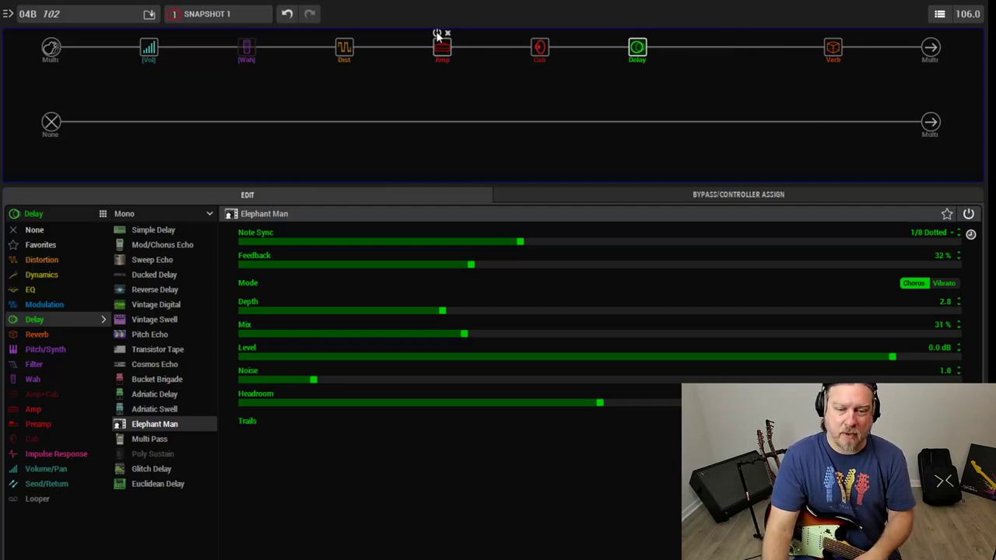
mouse_move(340, 46)
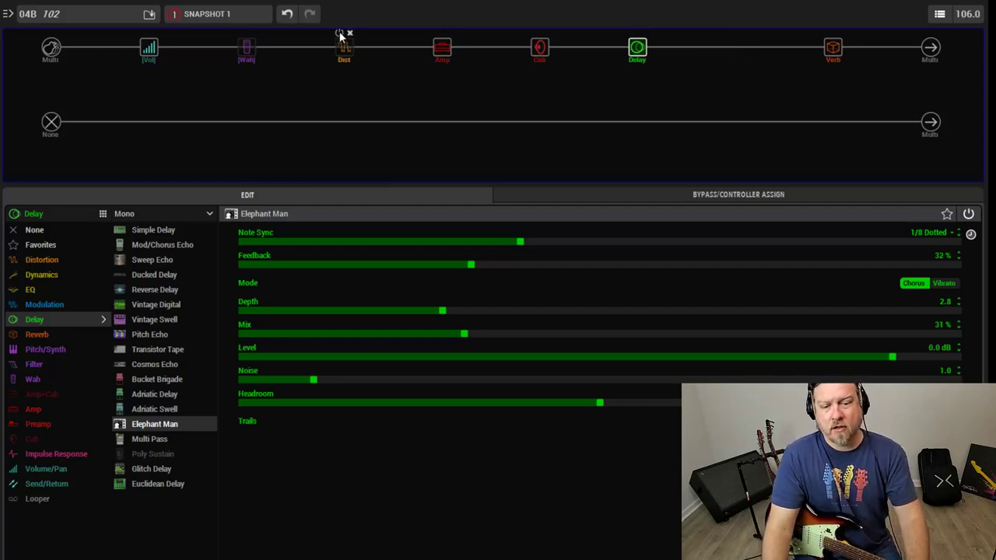
mouse_move(435, 58)
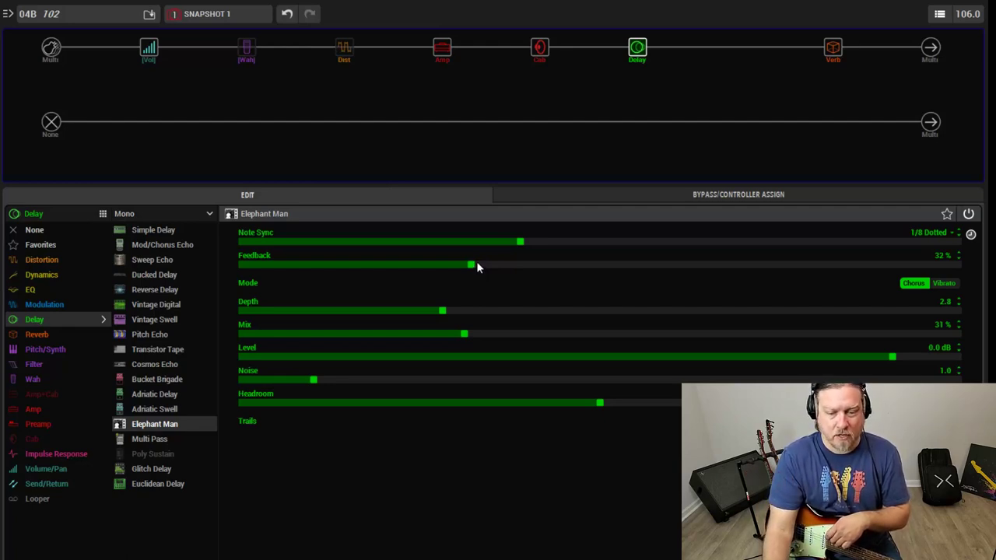
Step: Set the Elephant Man delay's Feedback to 0% and Mix to 50%
left_click_drag(471, 266, 217, 268)
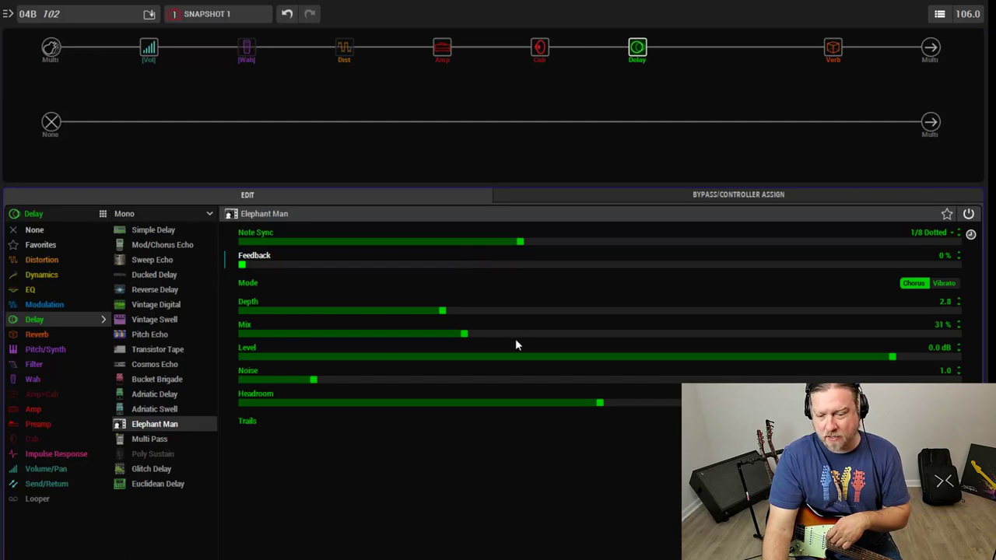
left_click_drag(536, 333, 599, 335)
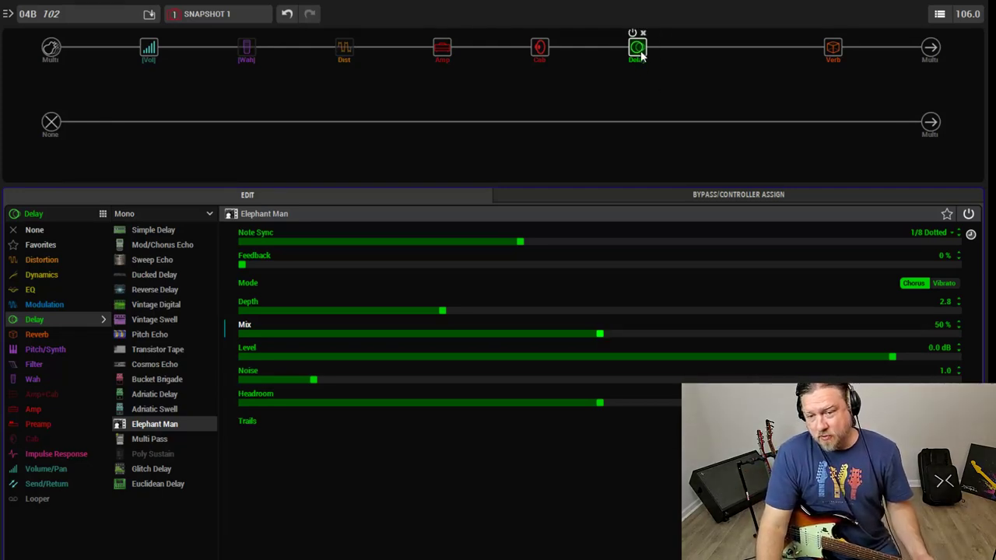
Step: Move the delay between Dist and Amp and set its Feedback to 30% and Mix to 44%
left_click_drag(639, 48, 415, 46)
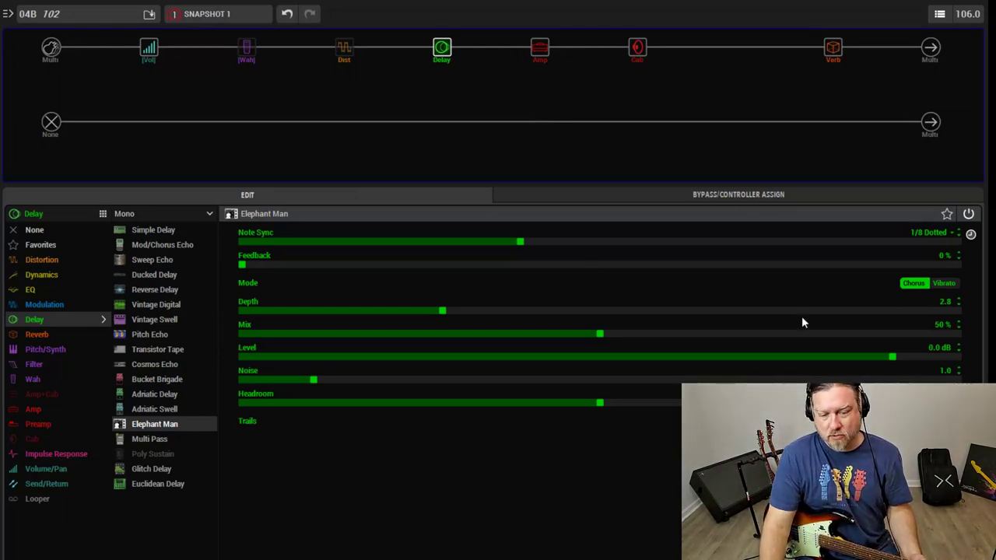
left_click_drag(332, 267, 473, 293)
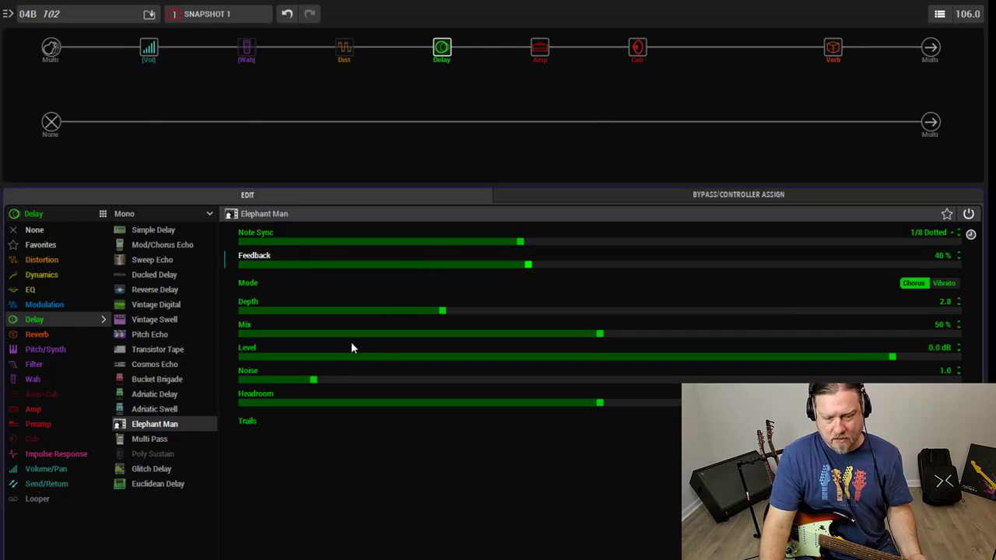
left_click(421, 335)
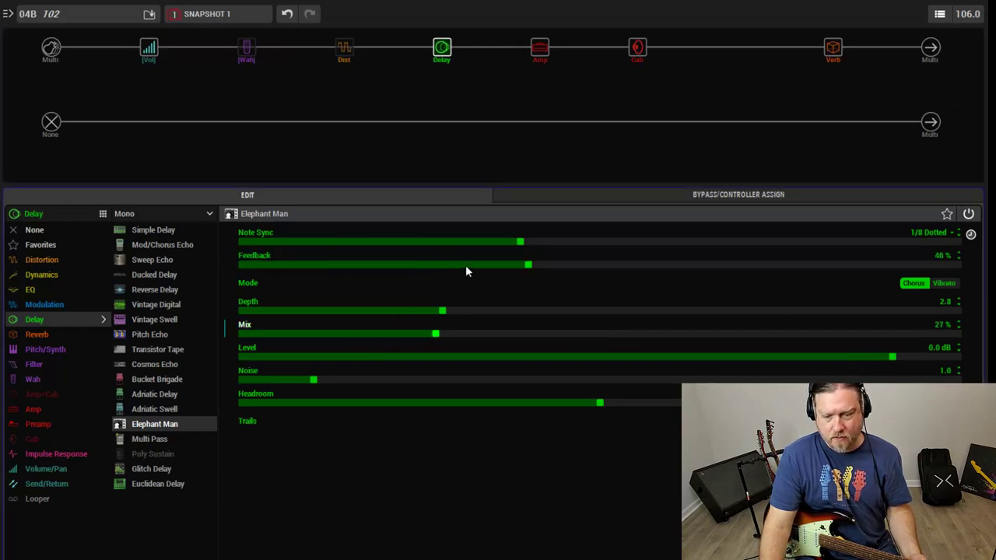
mouse_move(465, 264)
left_mouse_down()
mouse_move(444, 265)
mouse_move(456, 266)
left_mouse_up()
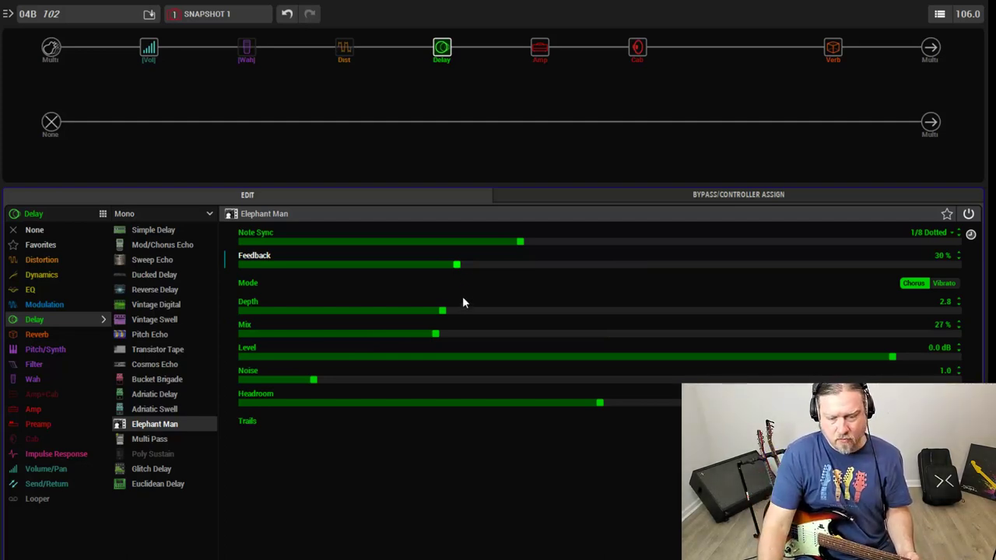
left_click_drag(494, 335, 534, 335)
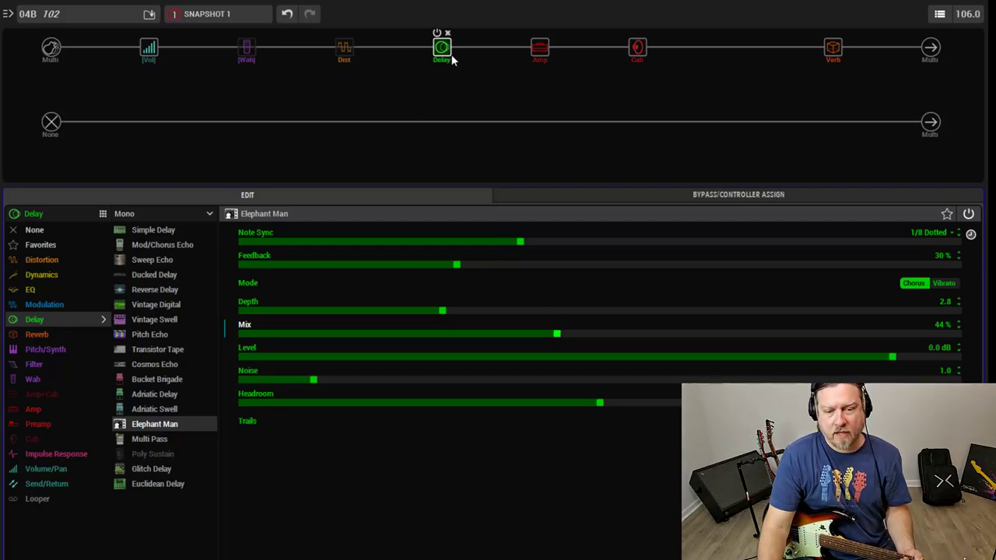
Step: Return the delay after the Cab, then shift it one slot right to leave an empty slot before it
left_click_drag(528, 50, 680, 48)
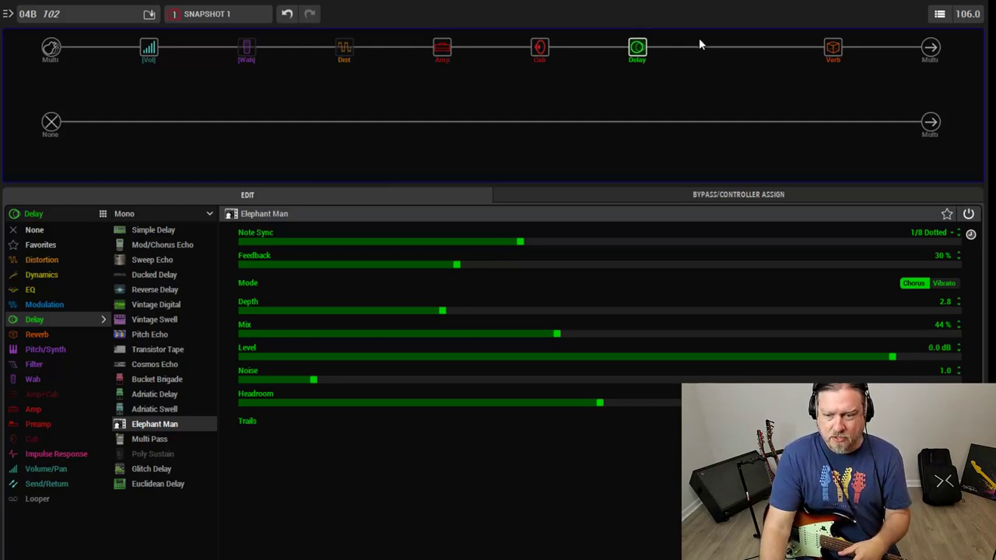
left_click_drag(637, 50, 731, 43)
Step: Add a Script Mod Phase phaser at Level +3.0 dB and move it between Dist and Amp
left_click(637, 48)
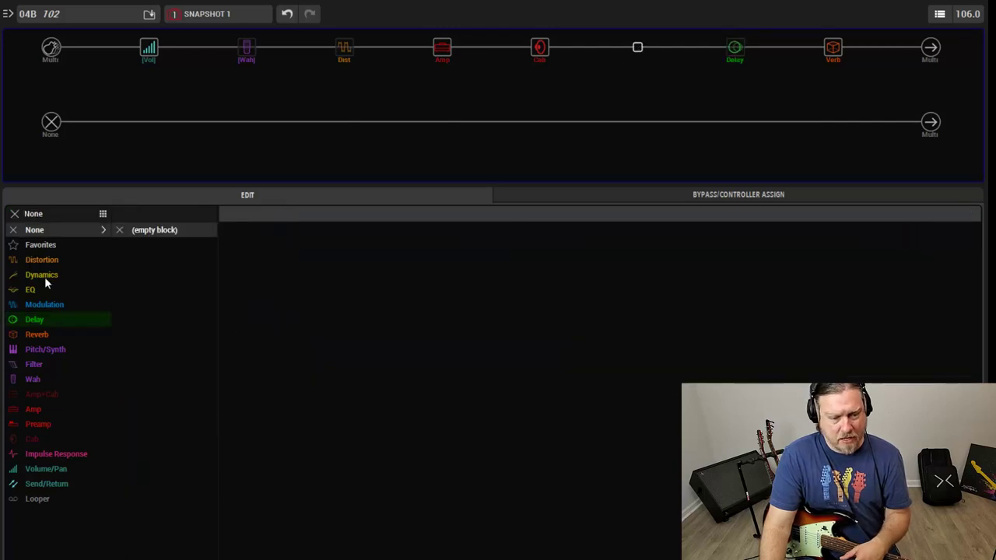
left_click(46, 304)
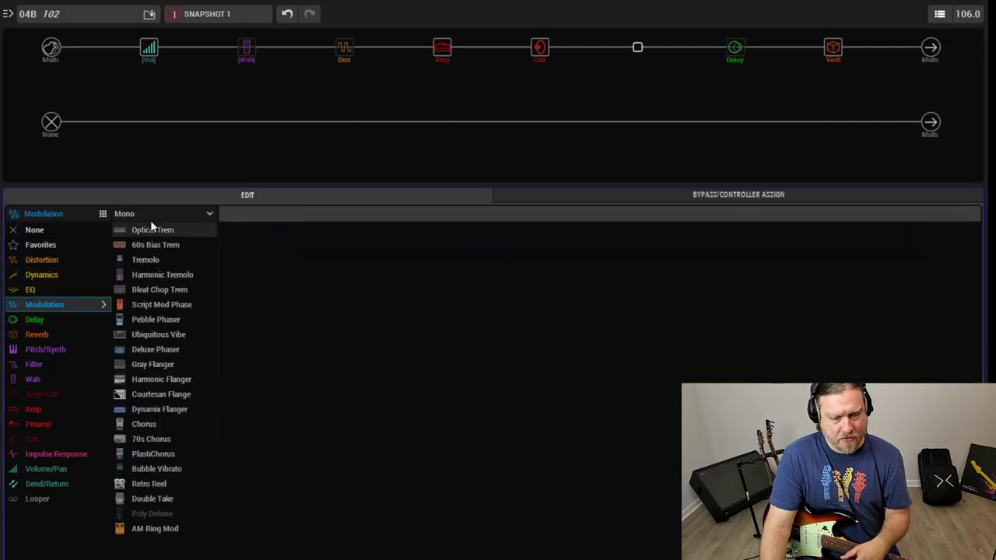
left_click(168, 304)
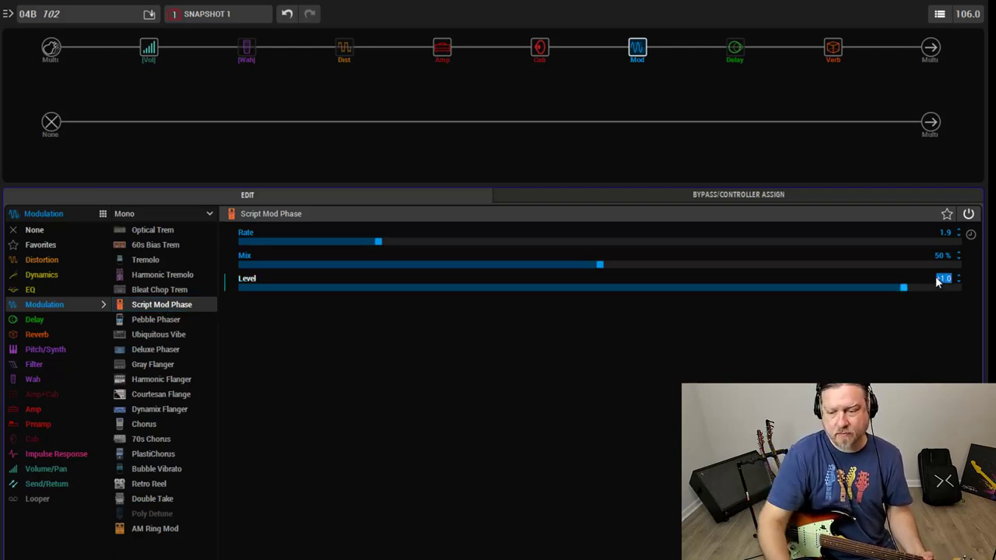
scroll(937, 282, "up", 2)
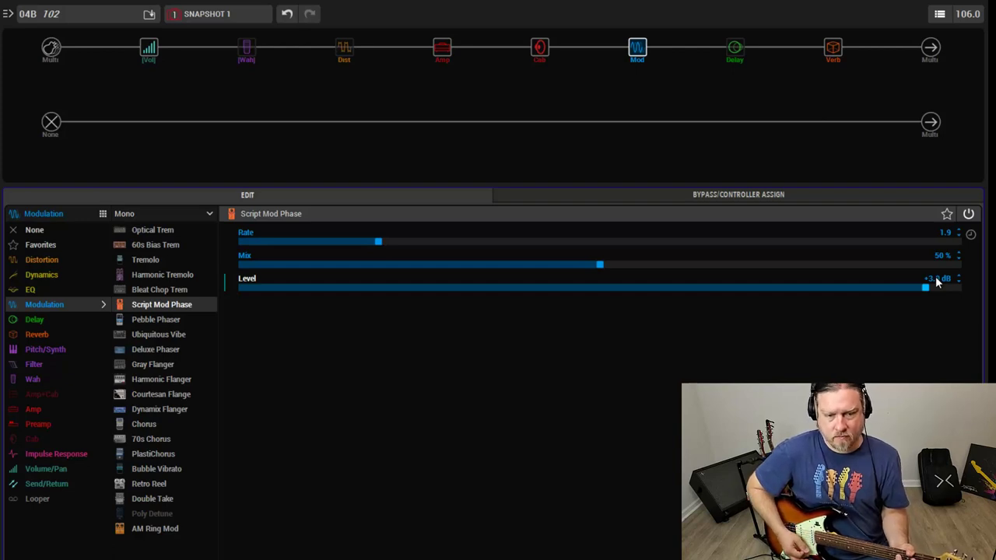
left_click(638, 50)
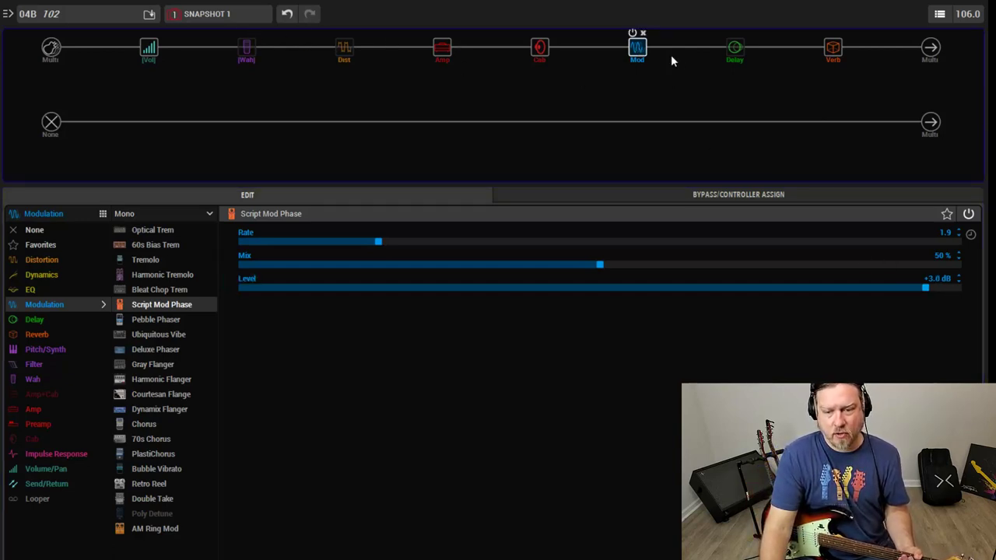
left_click_drag(646, 51, 415, 55)
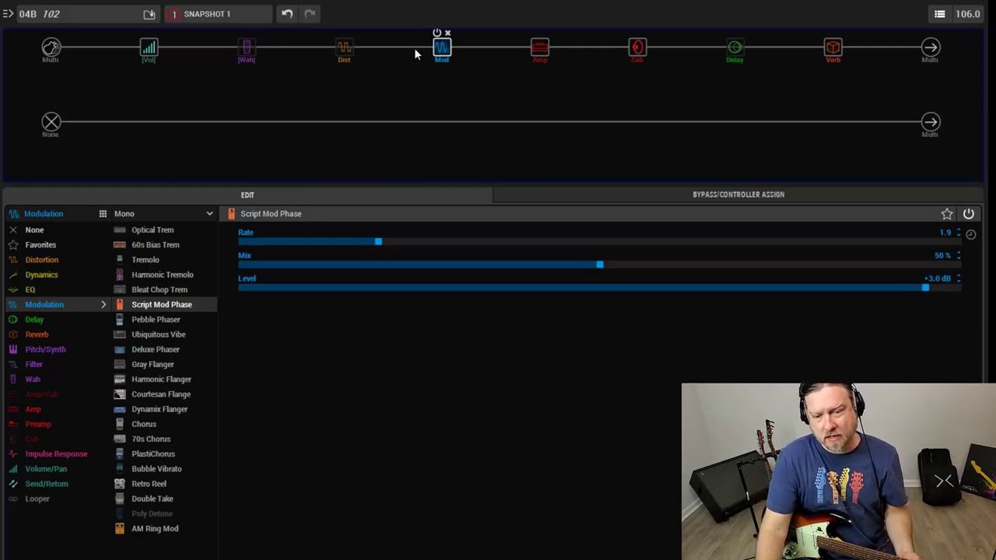
Step: Move the Script Mod Phase block from before the Amp to after the Cab, ahead of Delay
left_click_drag(442, 48, 670, 46)
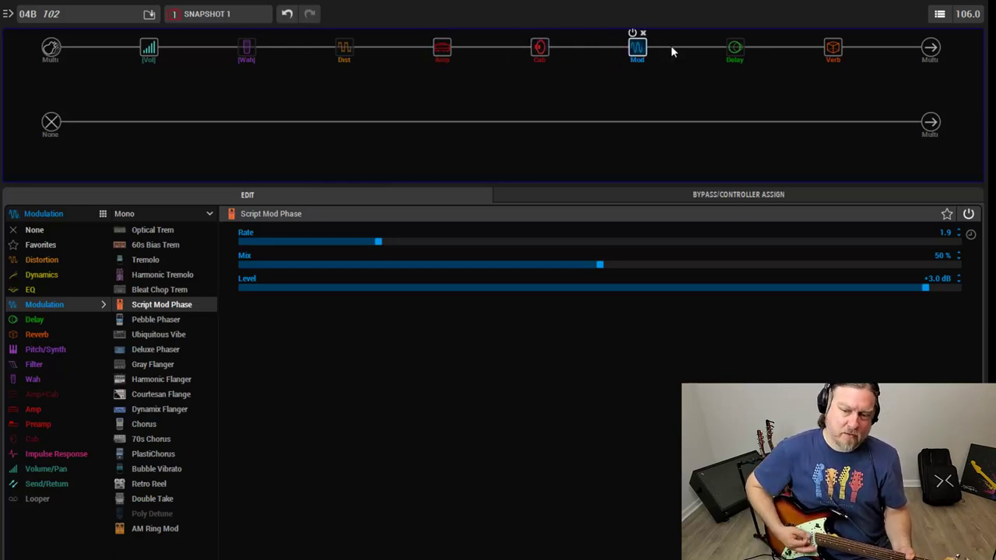